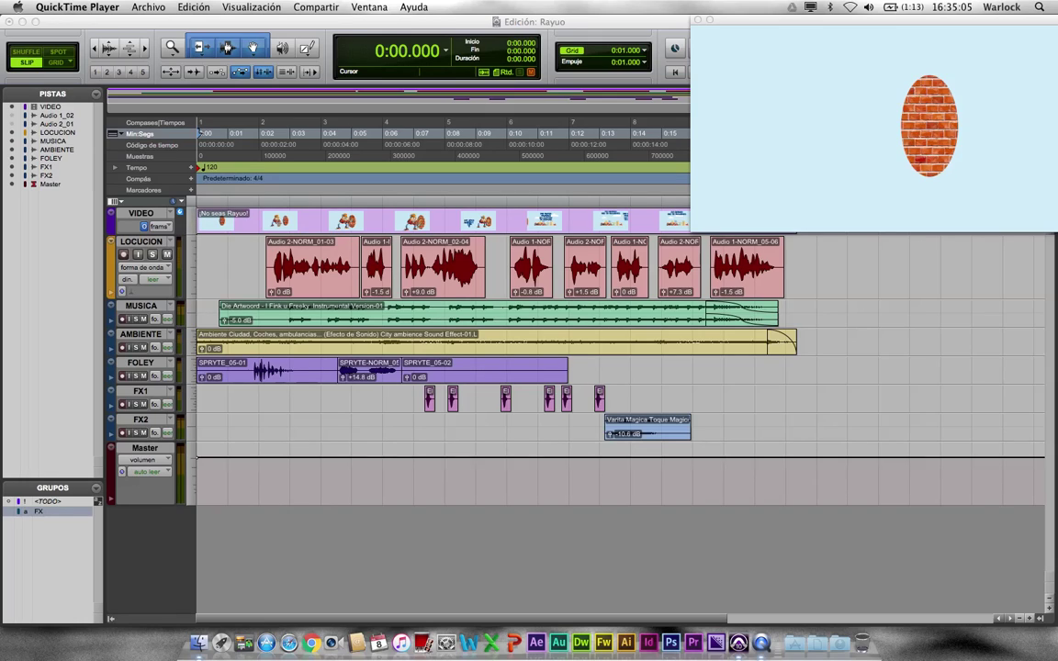
Switch to Pro Tools and create one new stereo auxiliary input track (Entrada auxiliar) in samples.
{"action": "left_click", "coordinate": [239, 20]}
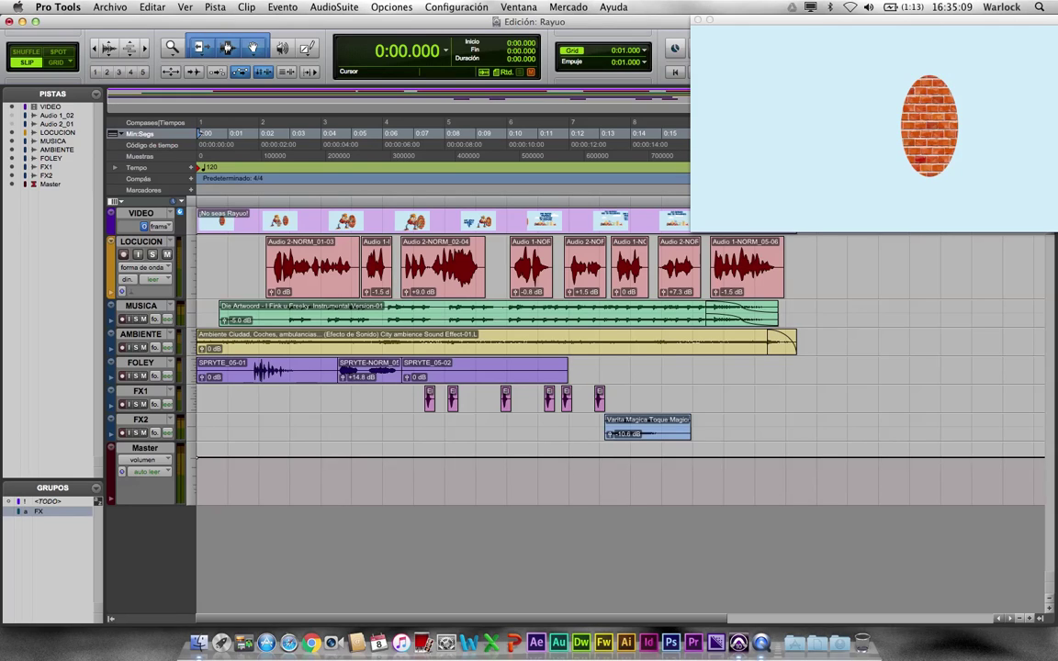
{"action": "left_click", "coordinate": [217, 7]}
{"action": "left_click", "coordinate": [221, 25]}
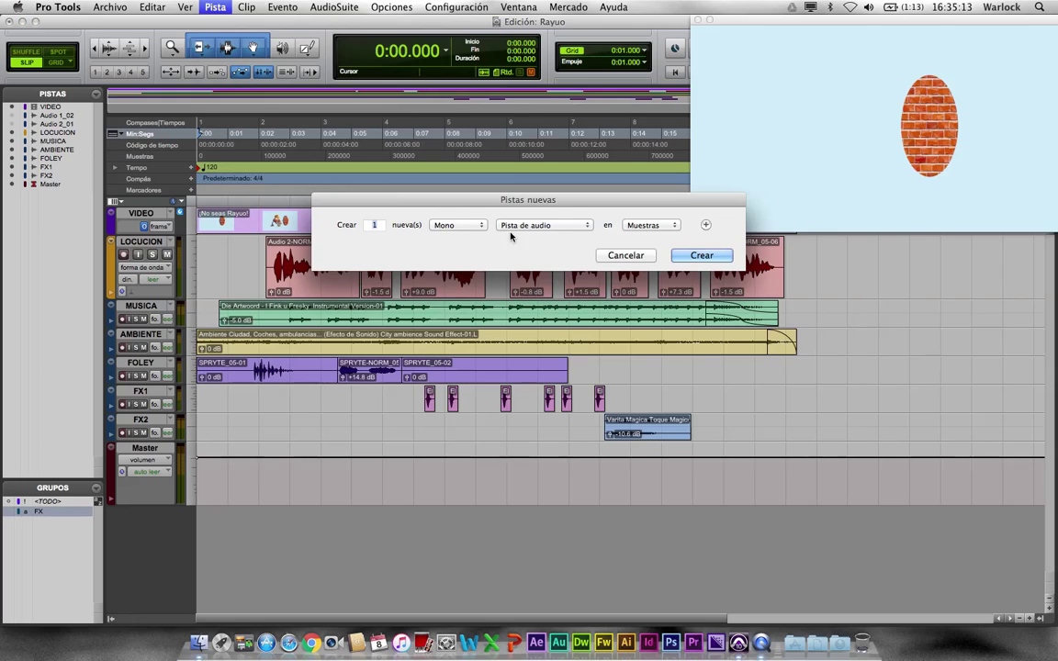
{"action": "left_click", "coordinate": [542, 225]}
{"action": "left_click", "coordinate": [540, 236]}
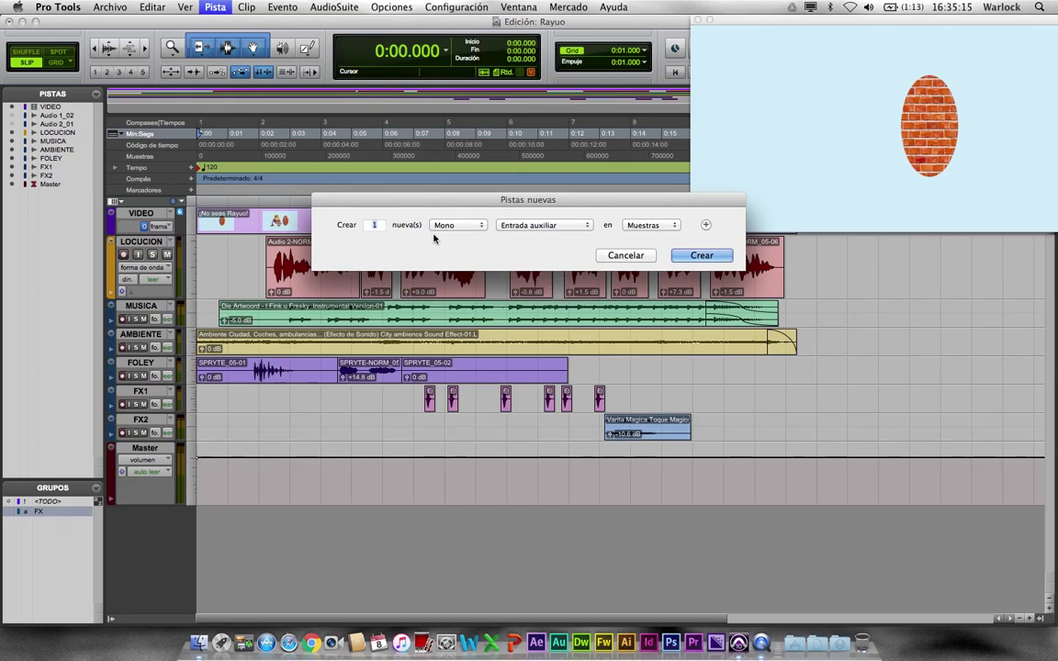
{"action": "left_click", "coordinate": [456, 225]}
{"action": "left_click", "coordinate": [449, 236]}
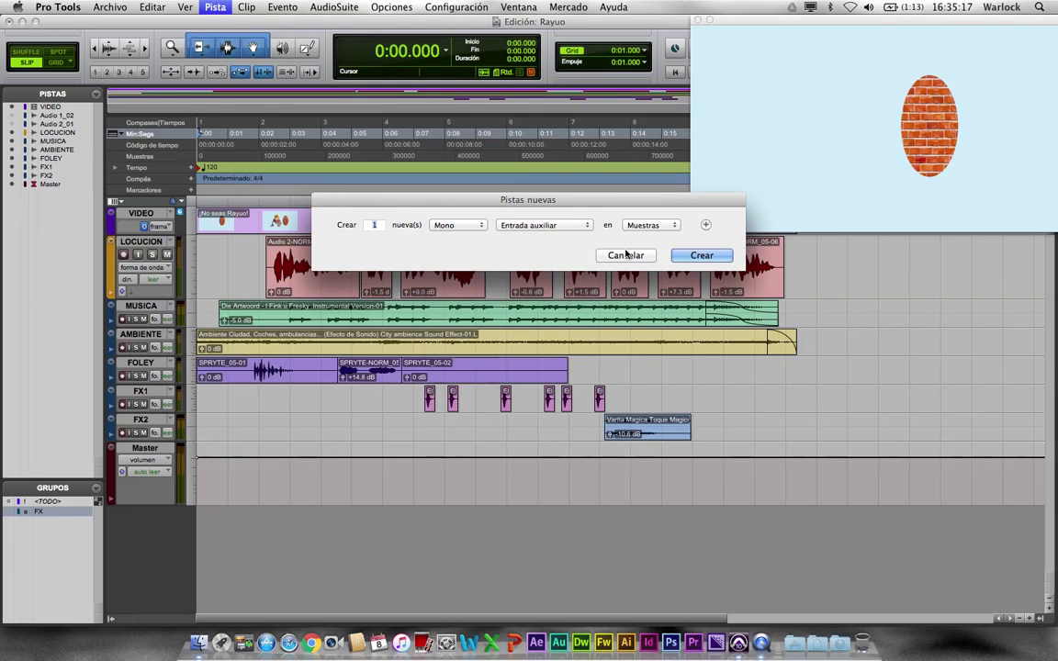
{"action": "left_click", "coordinate": [701, 256]}
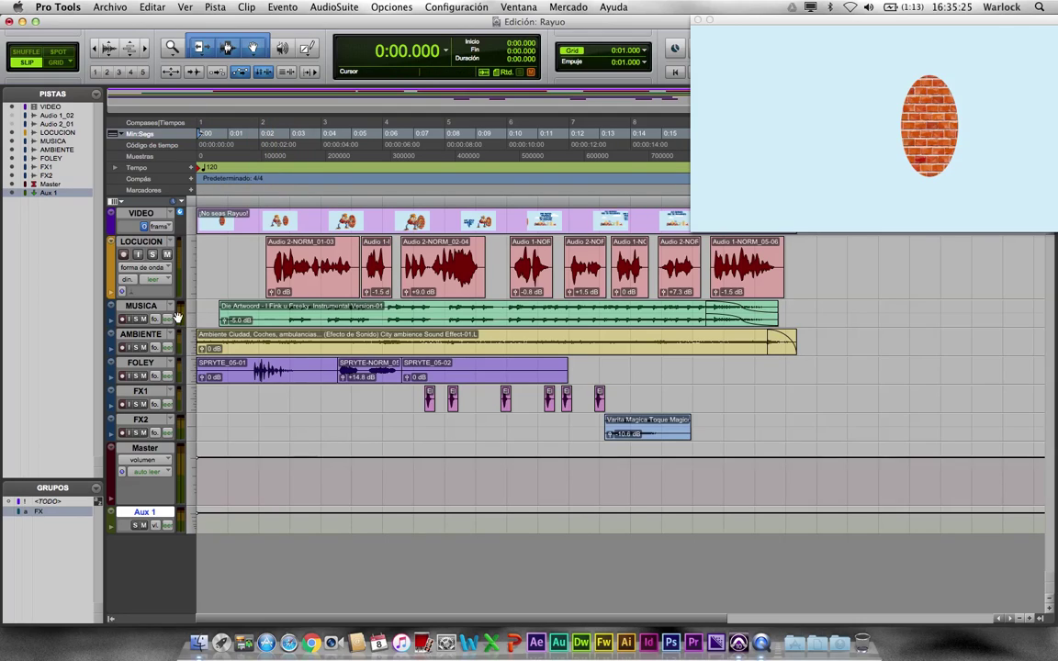
Show the mixer (Mezcla) and route the MUSICA track's output to Bus 1-2 (Estéreo).
{"action": "left_click", "coordinate": [519, 7]}
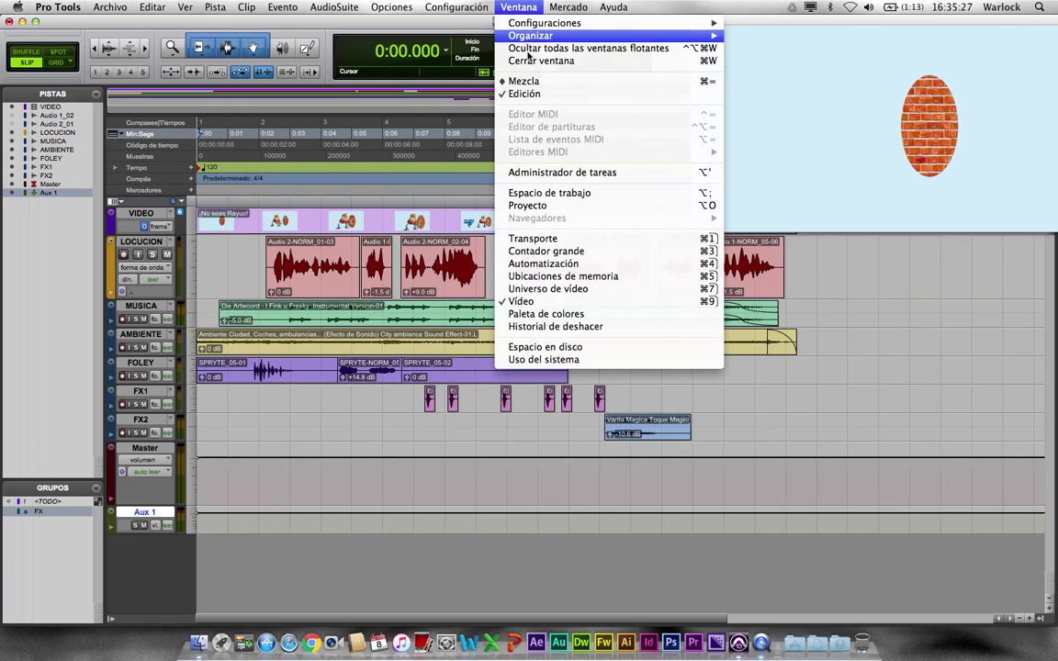
{"action": "left_click", "coordinate": [528, 89]}
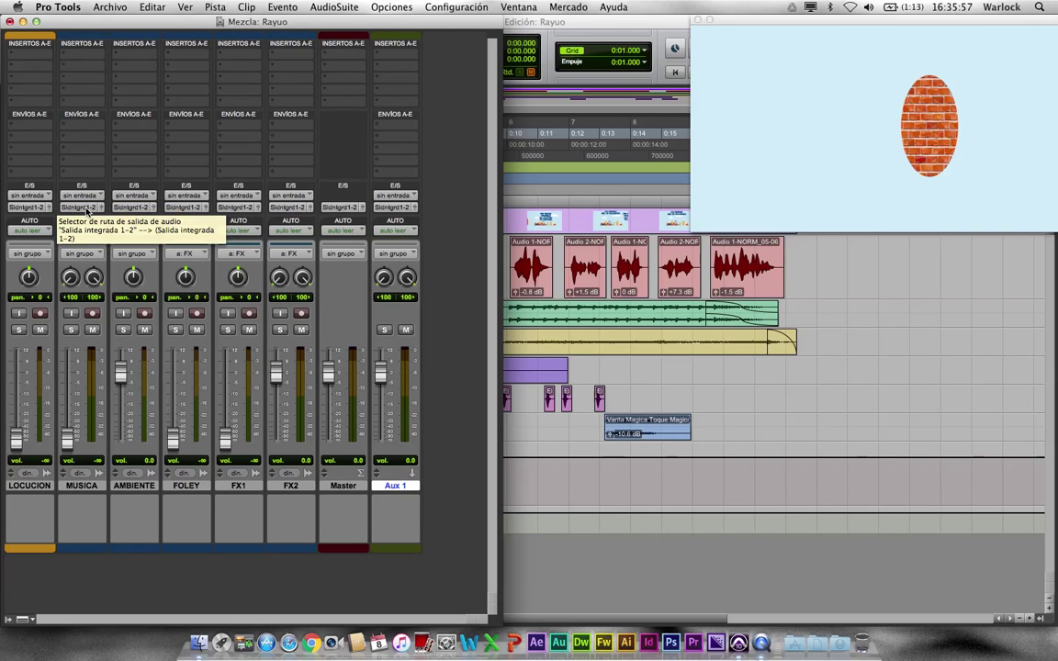
{"action": "left_click", "coordinate": [86, 207]}
{"action": "mouse_move", "coordinate": [109, 212]}
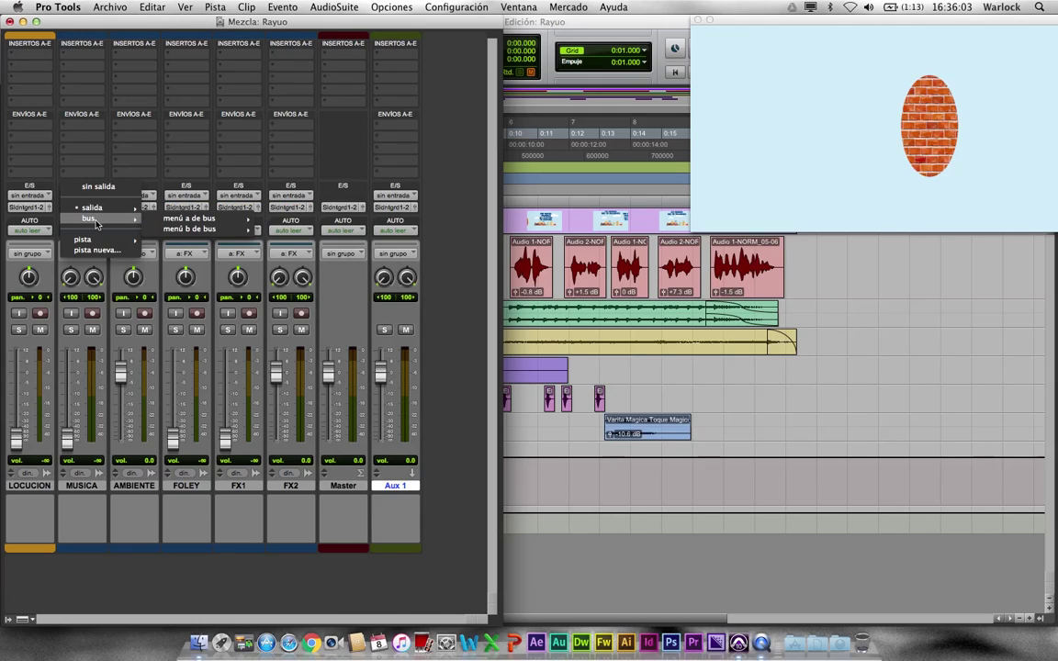
{"action": "mouse_move", "coordinate": [229, 220]}
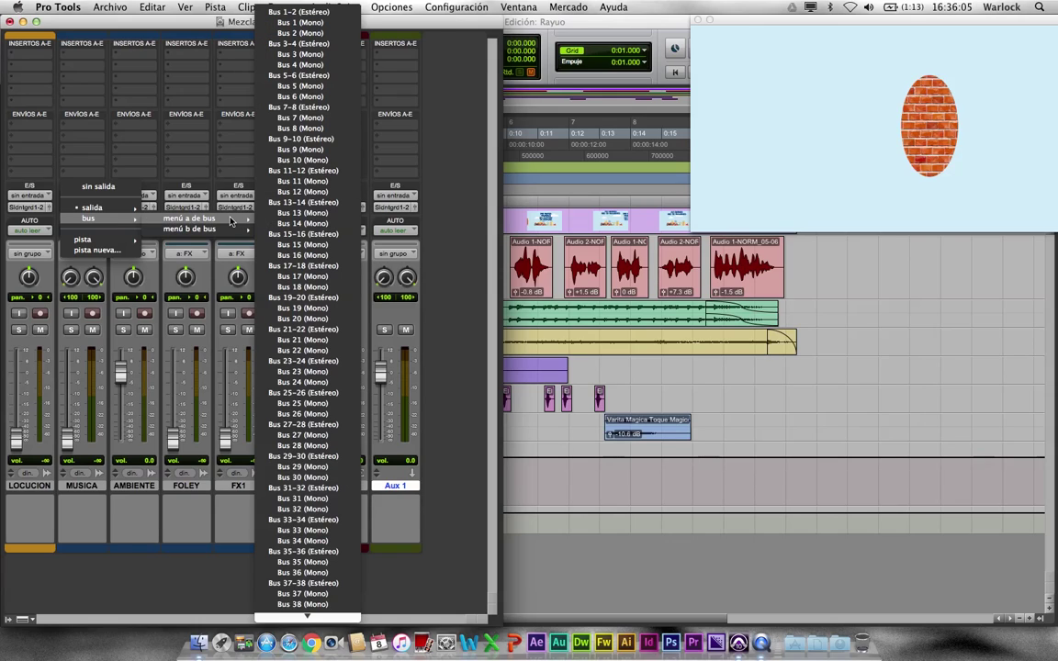
{"action": "left_click", "coordinate": [303, 11]}
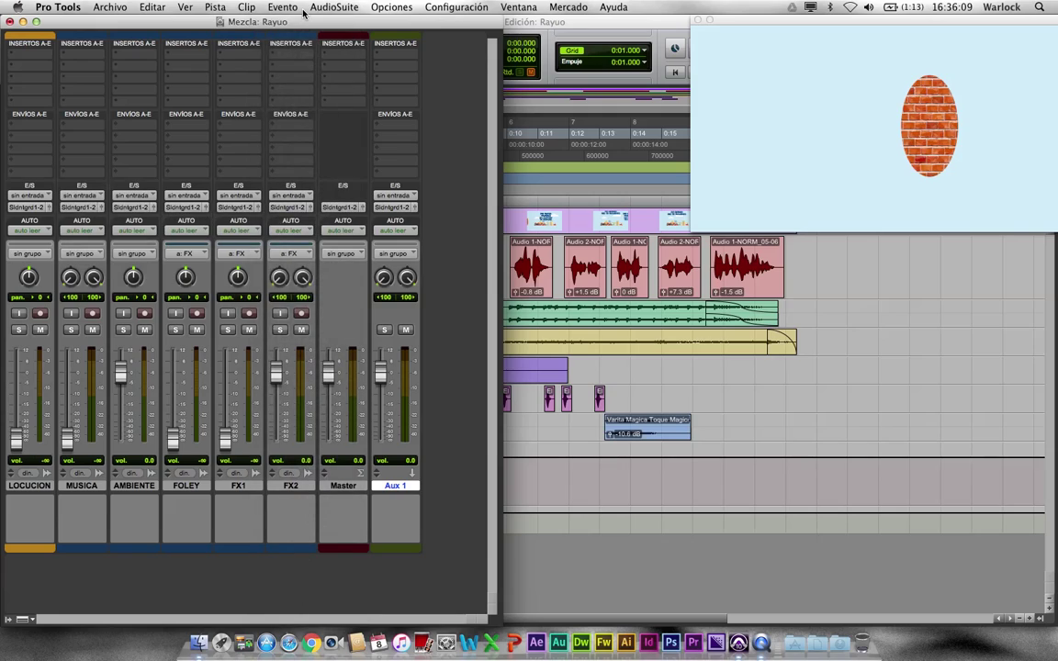
Route the outputs of the AMBIENTE and FOLEY tracks to Bus 1-2 (Estéreo).
{"action": "left_click", "coordinate": [131, 207]}
{"action": "mouse_move", "coordinate": [140, 219]}
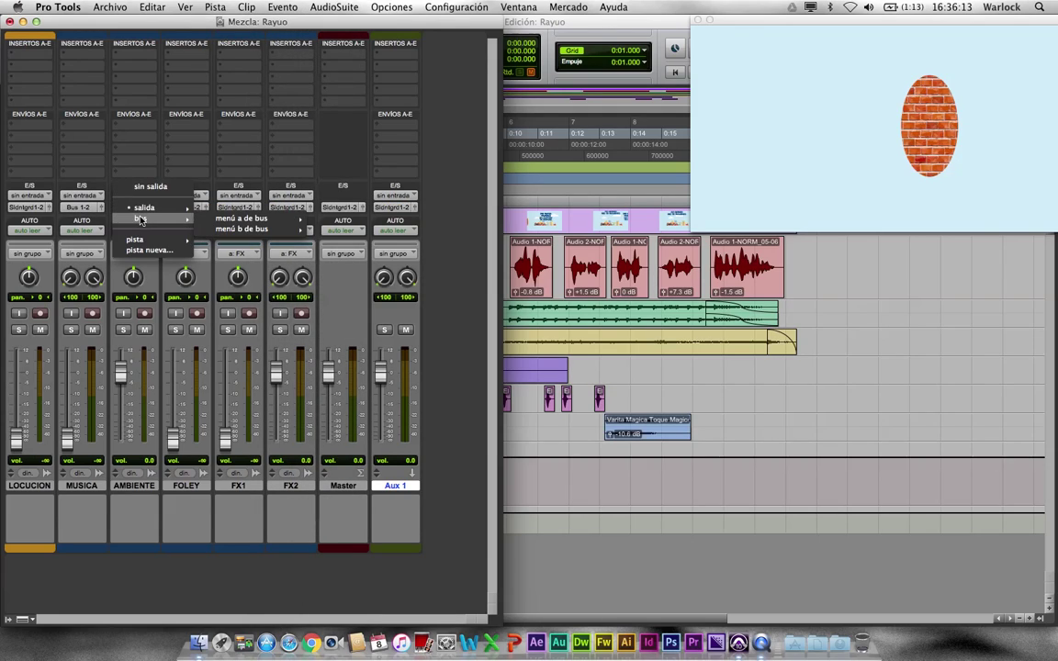
{"action": "mouse_move", "coordinate": [254, 224]}
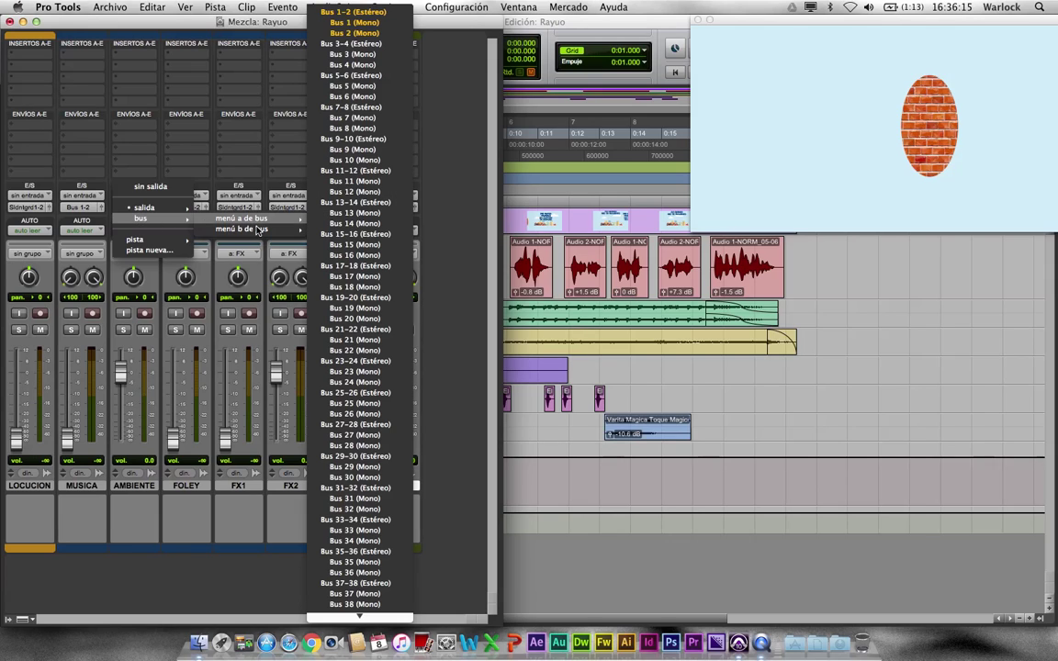
{"action": "left_click", "coordinate": [354, 12]}
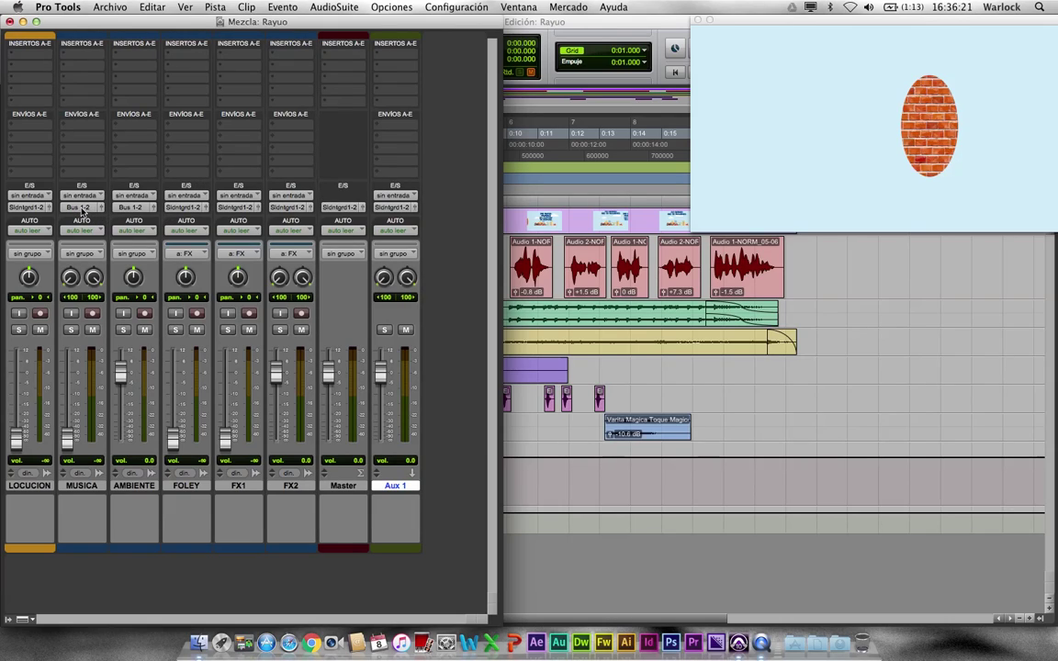
{"action": "left_click", "coordinate": [185, 207]}
{"action": "mouse_move", "coordinate": [220, 219]}
{"action": "mouse_move", "coordinate": [294, 221]}
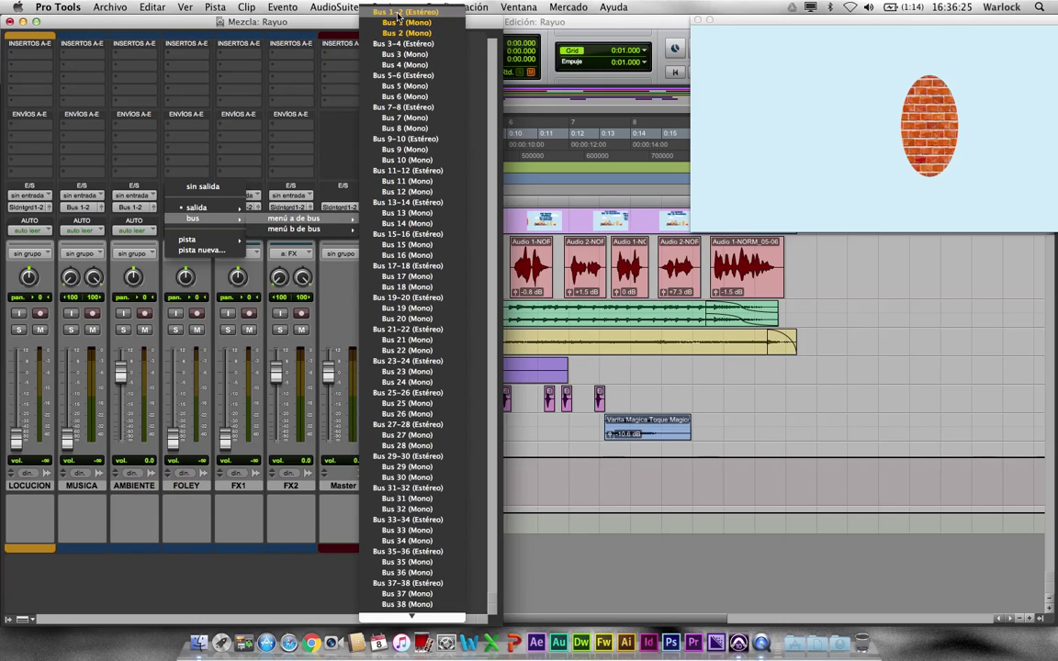
{"action": "left_click", "coordinate": [360, 13]}
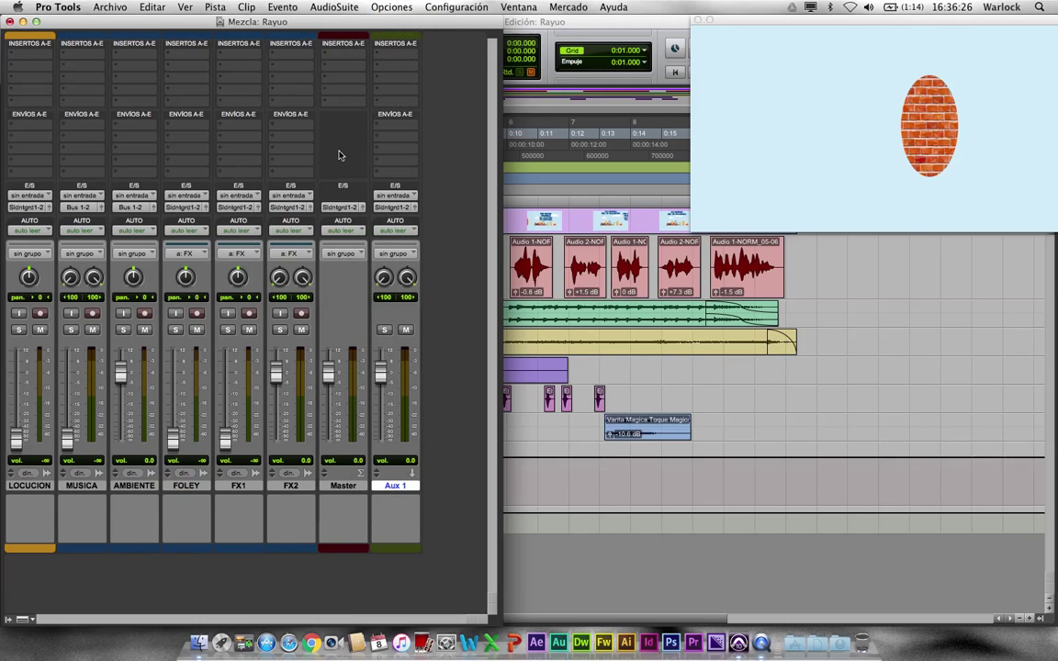
Route the outputs of the FX1 and FX2 tracks to Bus 1-2 (Estéreo).
{"action": "left_click", "coordinate": [238, 207]}
{"action": "mouse_move", "coordinate": [261, 221]}
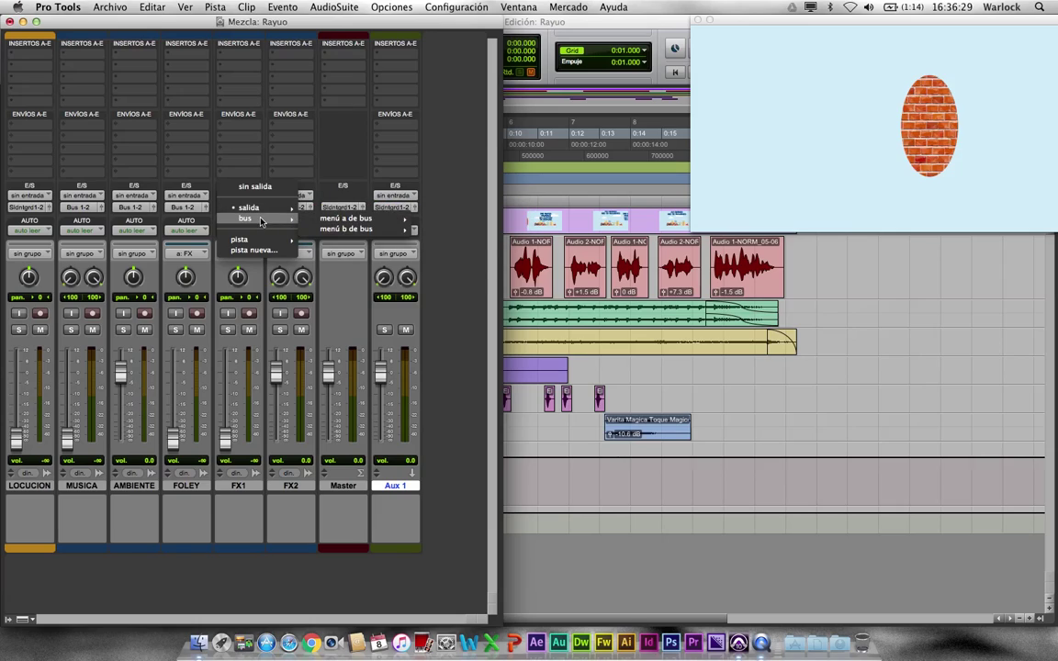
{"action": "mouse_move", "coordinate": [372, 218]}
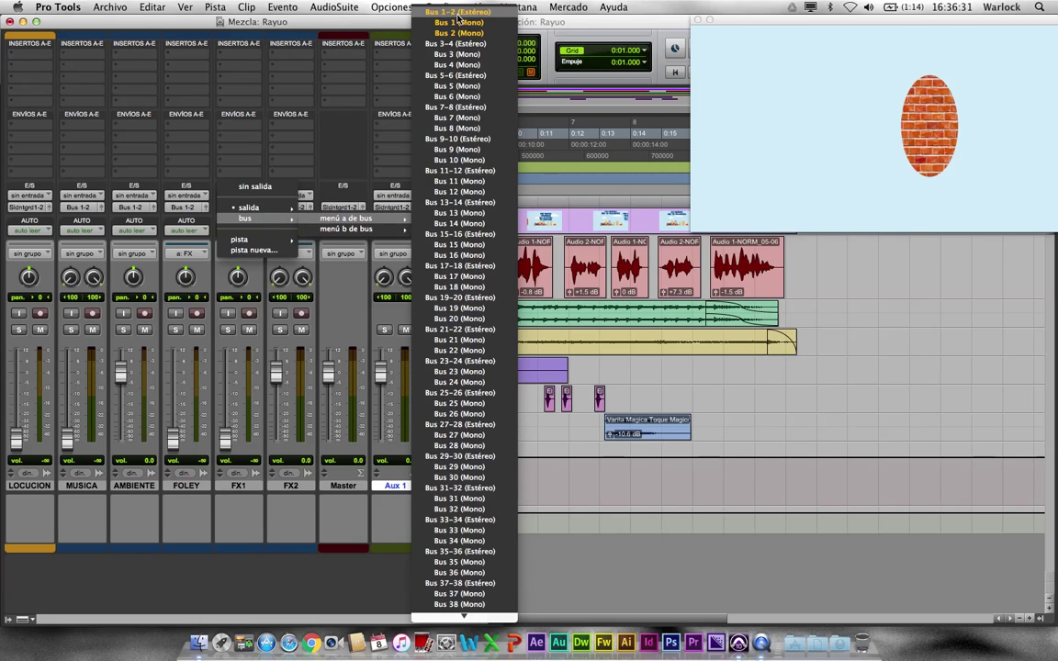
{"action": "left_click", "coordinate": [457, 12]}
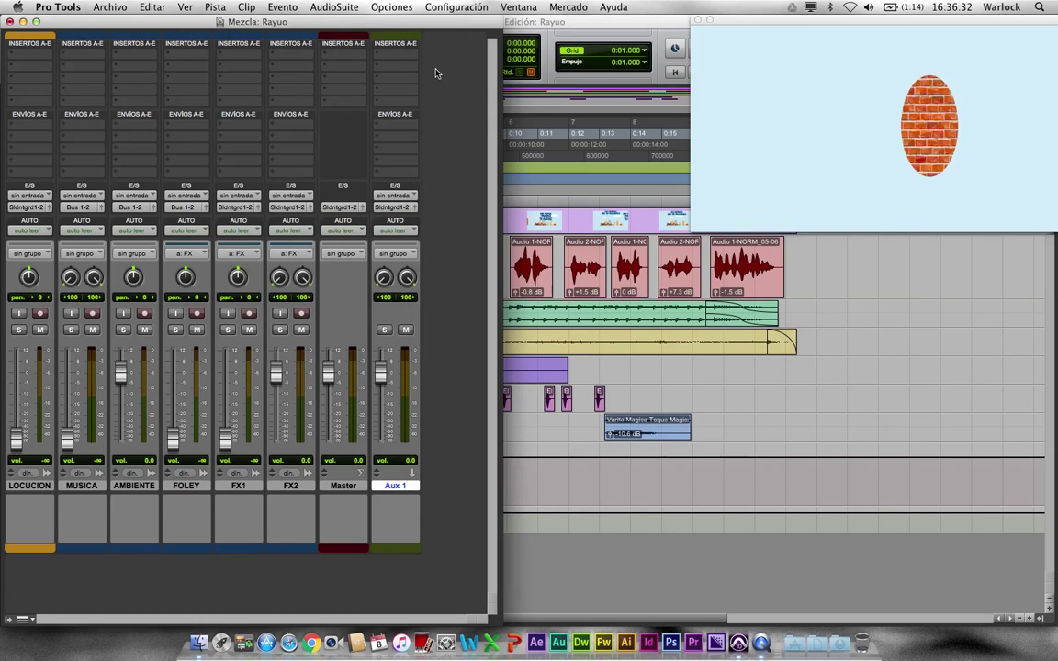
{"action": "left_click", "coordinate": [290, 210]}
{"action": "mouse_move", "coordinate": [296, 218]}
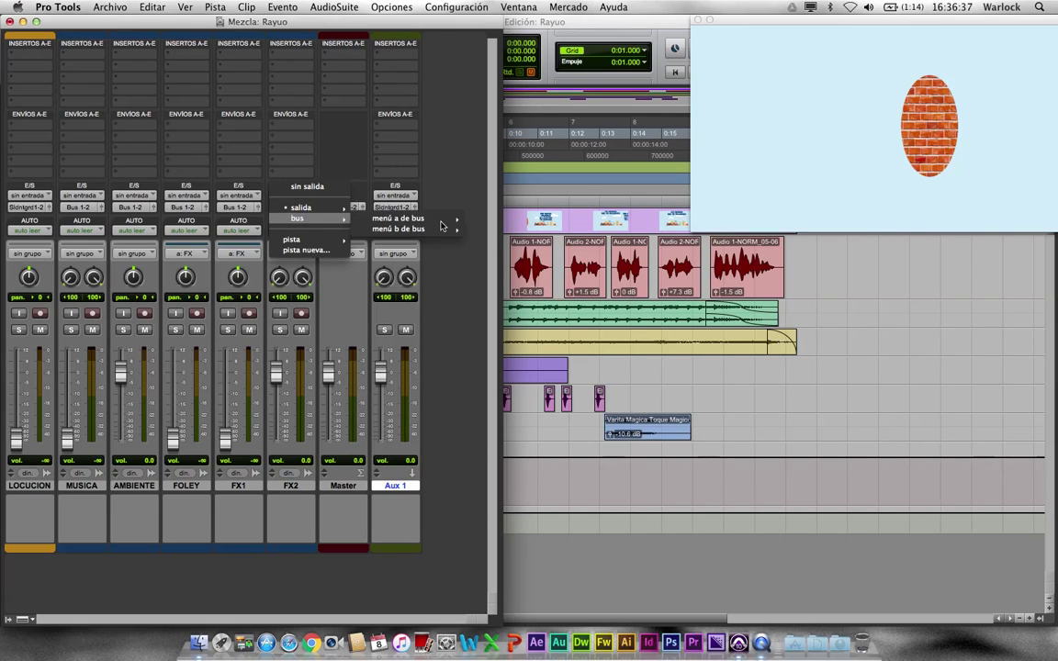
{"action": "mouse_move", "coordinate": [446, 225]}
{"action": "left_click", "coordinate": [520, 13]}
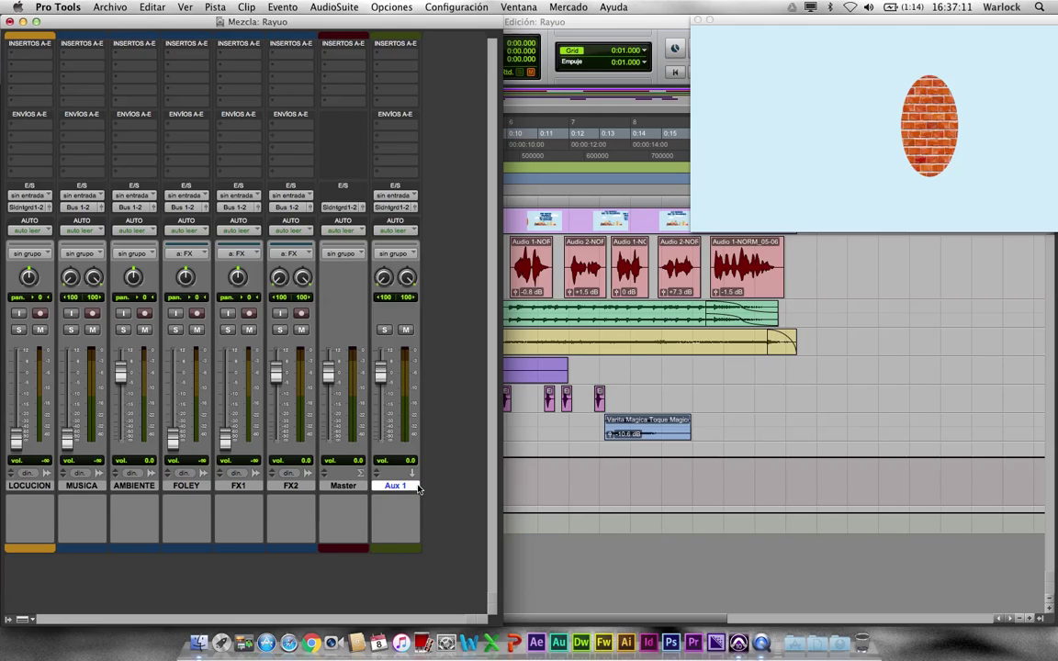
Set the input of the Aux 1 track to Bus 1-2 (Estéreo) and play back the session.
{"action": "left_click", "coordinate": [393, 197]}
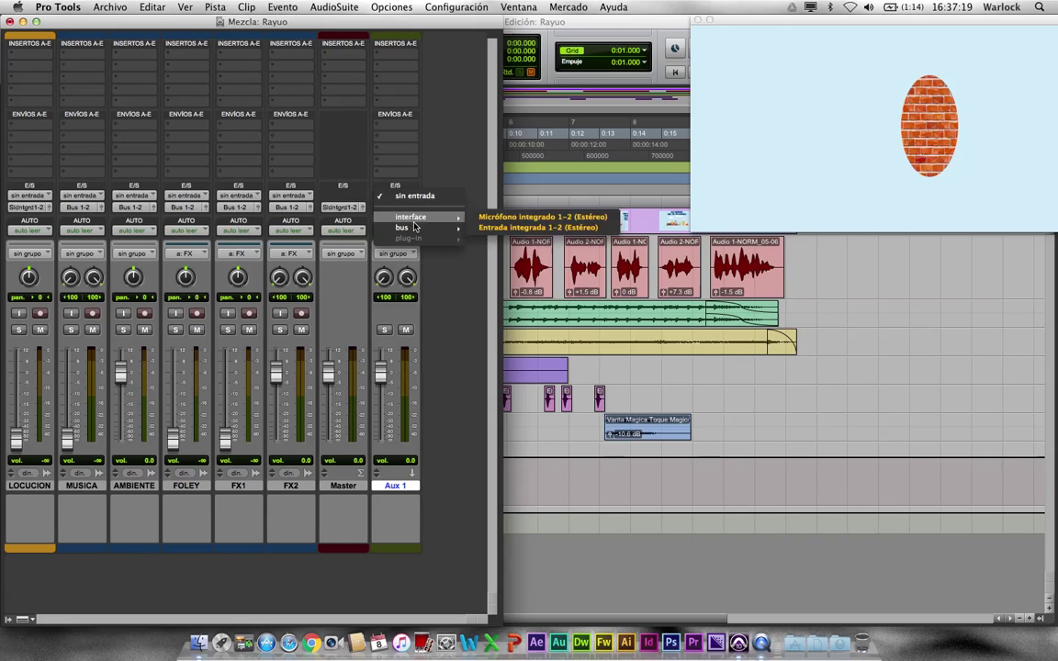
{"action": "mouse_move", "coordinate": [413, 232]}
{"action": "mouse_move", "coordinate": [493, 232]}
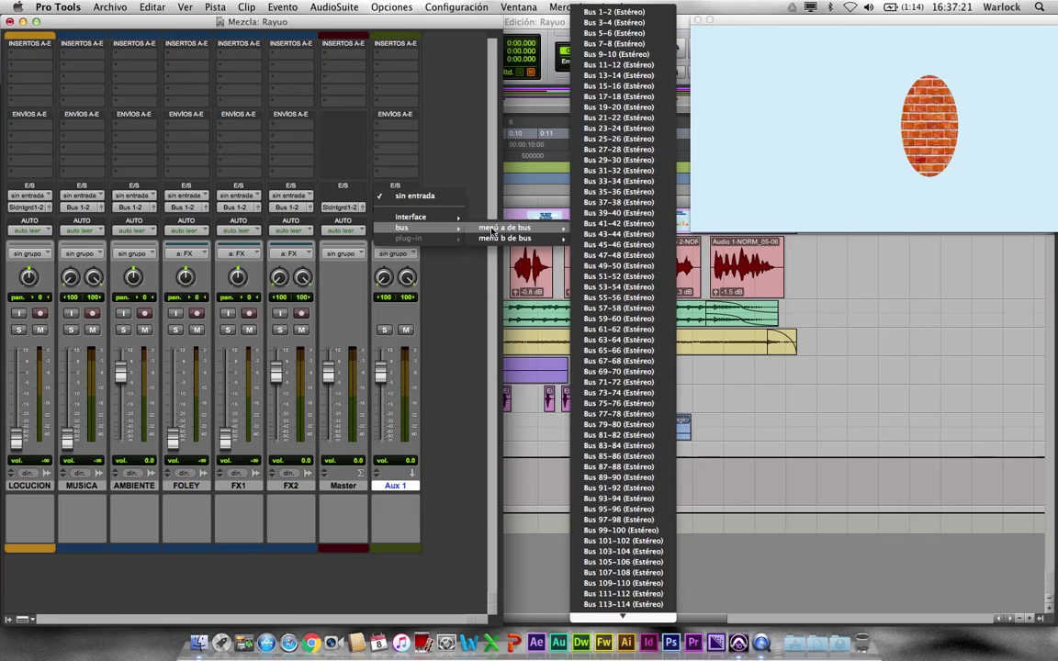
{"action": "left_click", "coordinate": [617, 13]}
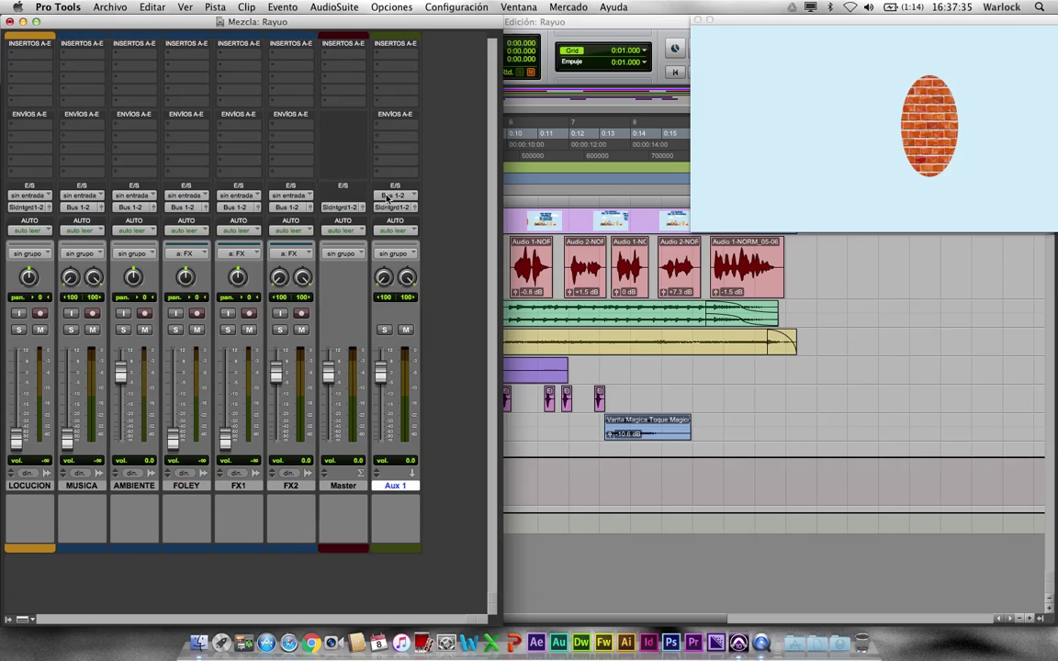
{"action": "key", "text": "space"}
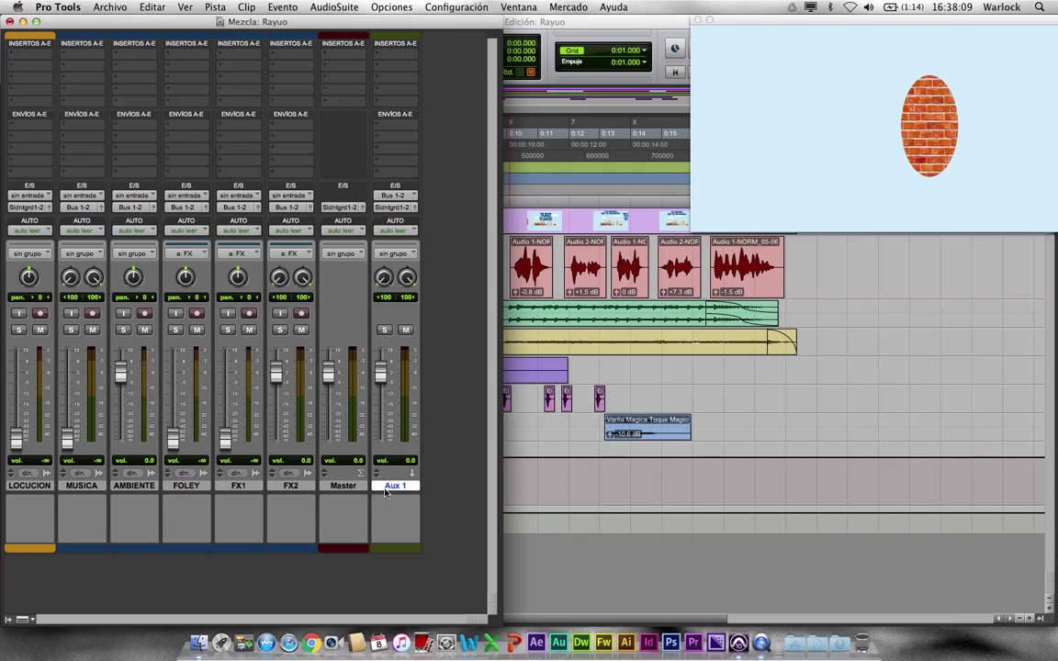
Insert the multichannel Dyn3 Compressor/Limiter (estéreo) plug-in on Aux 1 and move its window clear of the mixer channels.
{"action": "left_click", "coordinate": [401, 57]}
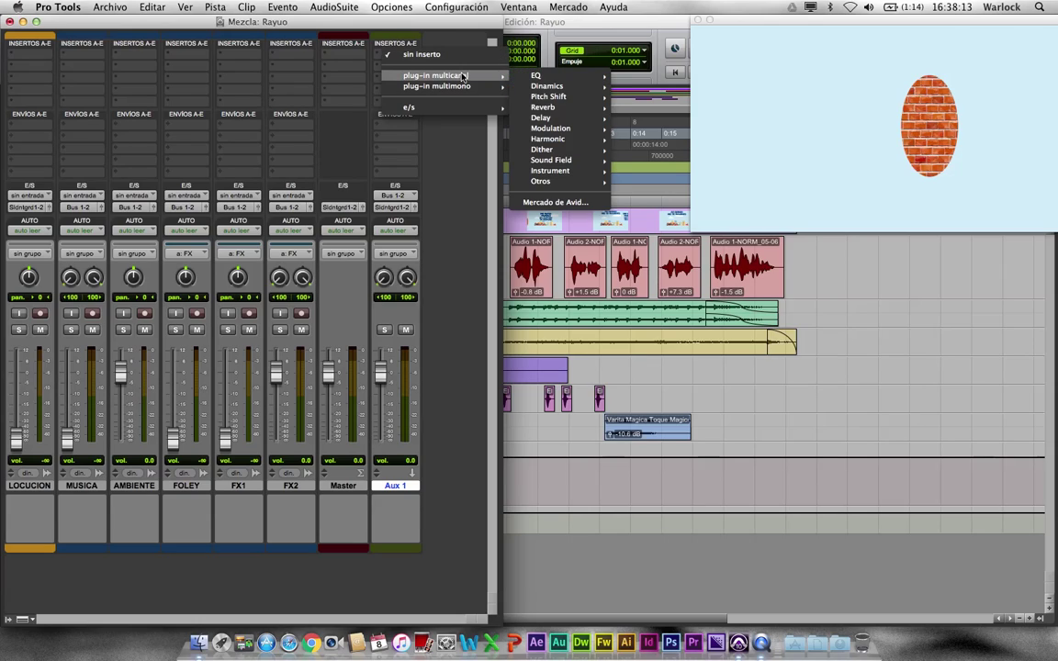
{"action": "mouse_move", "coordinate": [458, 79]}
{"action": "mouse_move", "coordinate": [568, 88]}
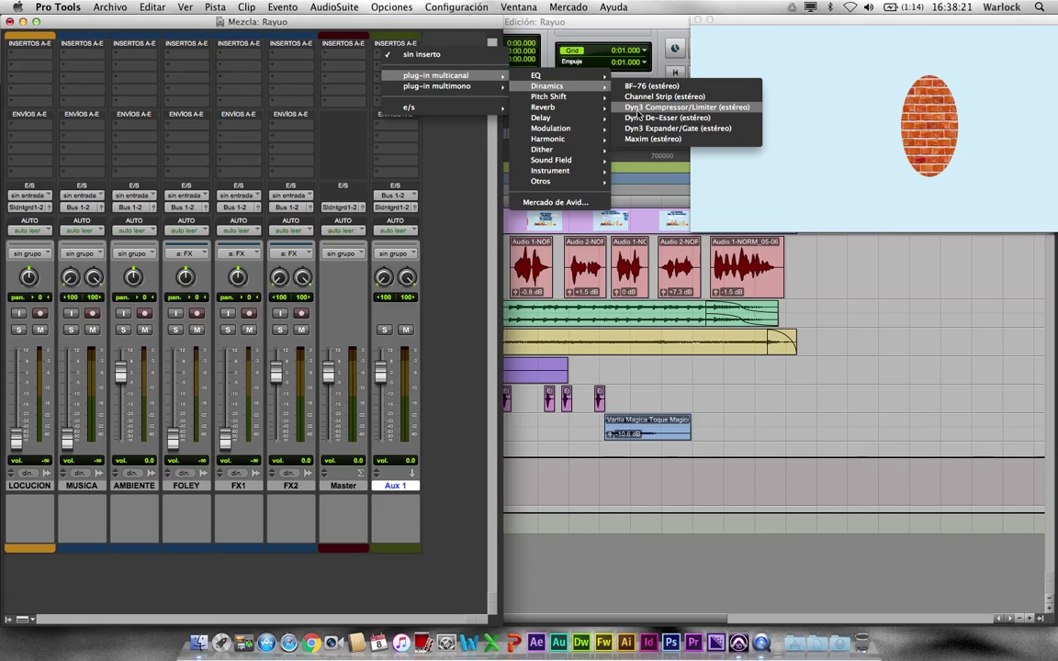
{"action": "left_click", "coordinate": [638, 107]}
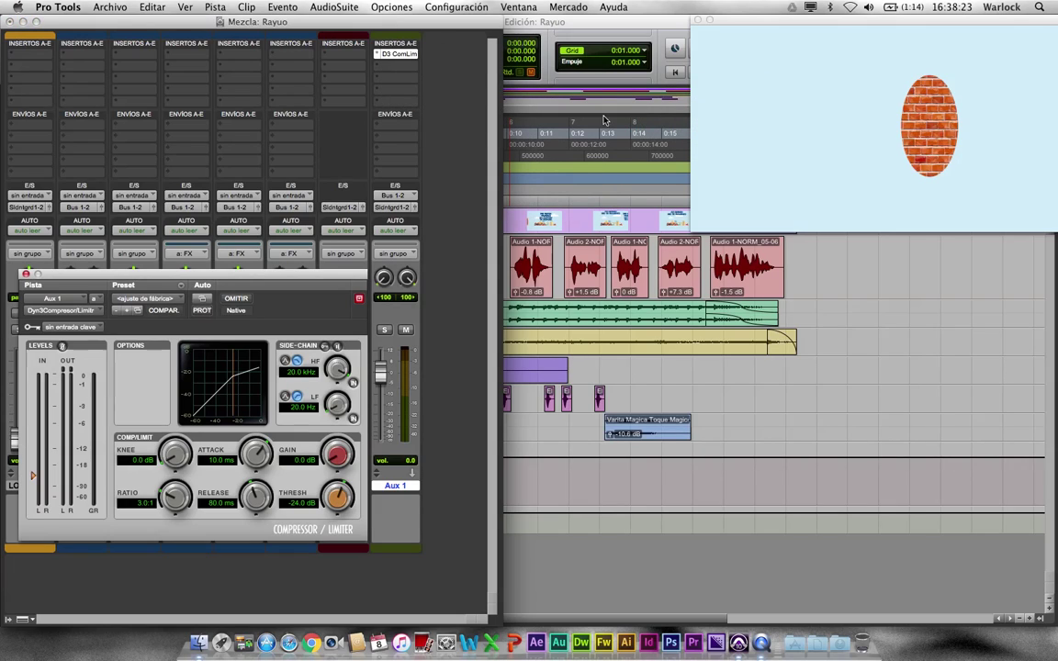
{"action": "left_click_drag", "start_coordinate": [289, 274], "coordinate": [809, 268]}
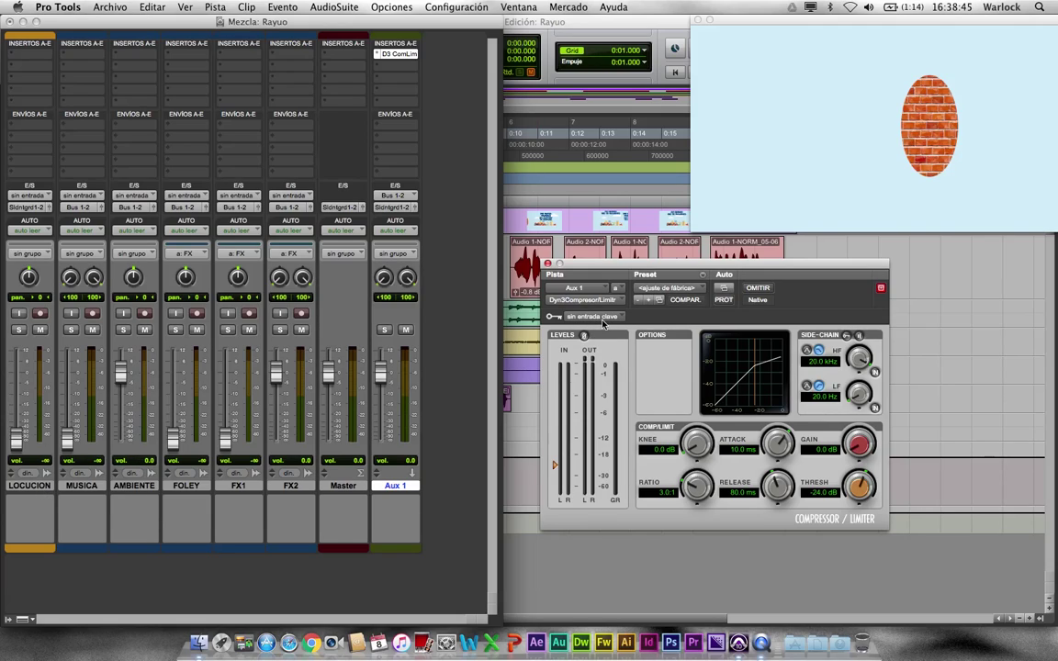
Add a send to Bus 3-4 (Estéreo) on the LOCUCION track and raise the send level to 0.0 dB.
{"action": "left_click", "coordinate": [33, 133]}
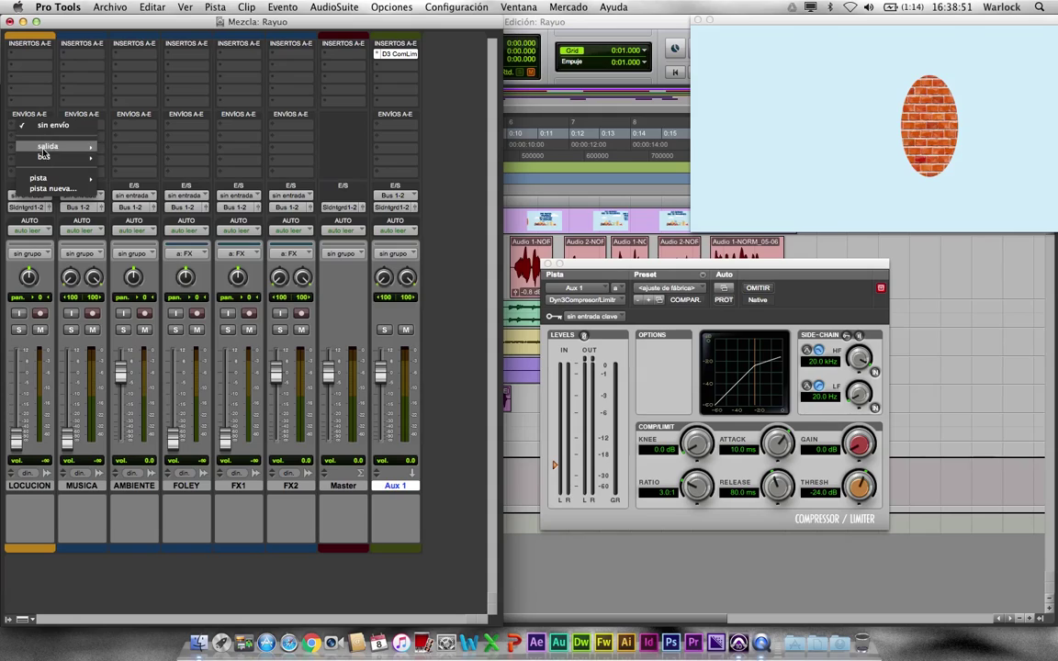
{"action": "mouse_move", "coordinate": [45, 159]}
{"action": "mouse_move", "coordinate": [132, 160]}
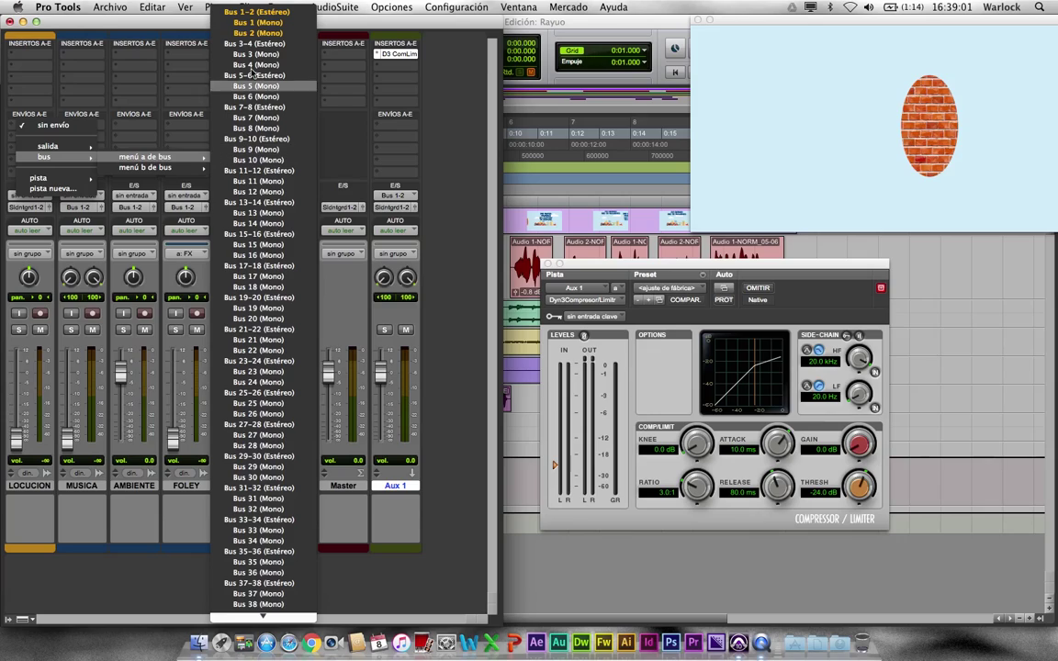
{"action": "left_click", "coordinate": [257, 44]}
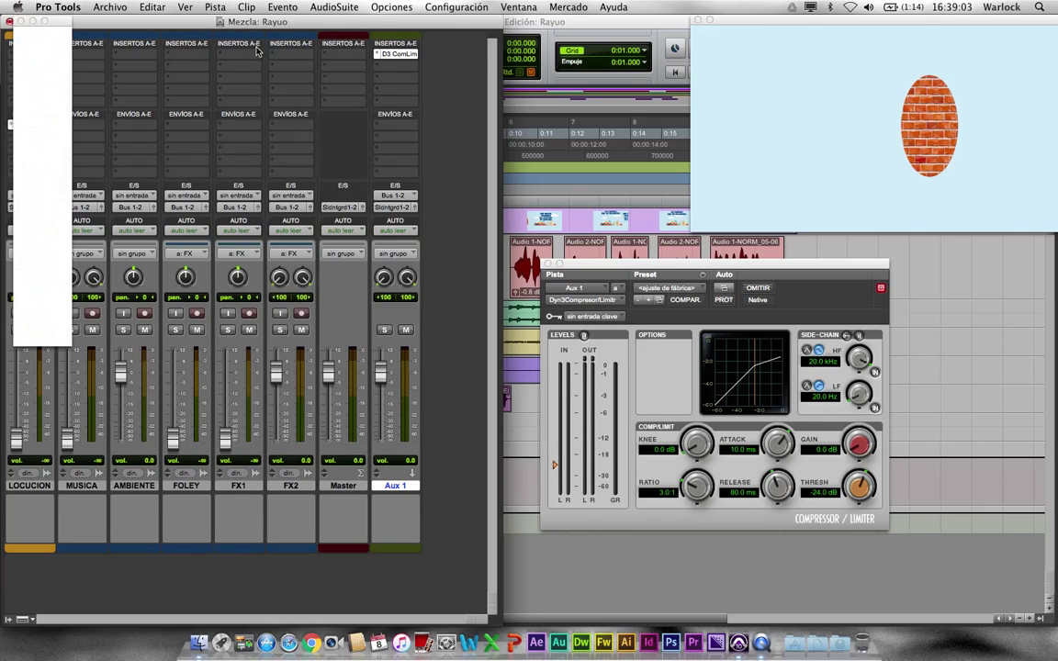
{"action": "left_click_drag", "start_coordinate": [46, 34], "coordinate": [538, 34]}
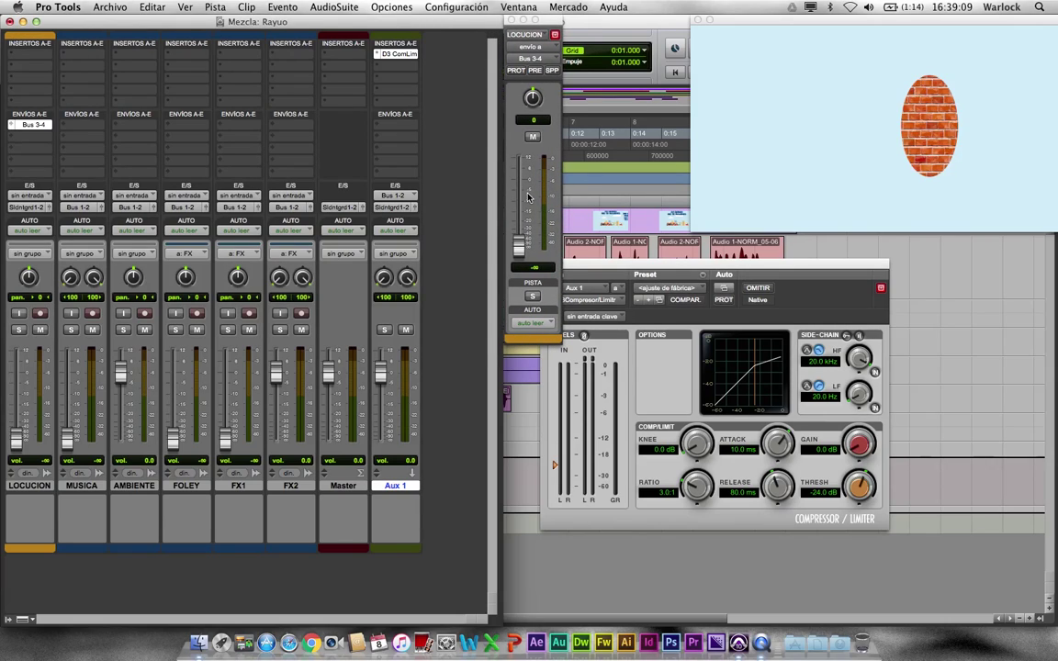
{"action": "left_click_drag", "start_coordinate": [536, 240], "coordinate": [543, 190]}
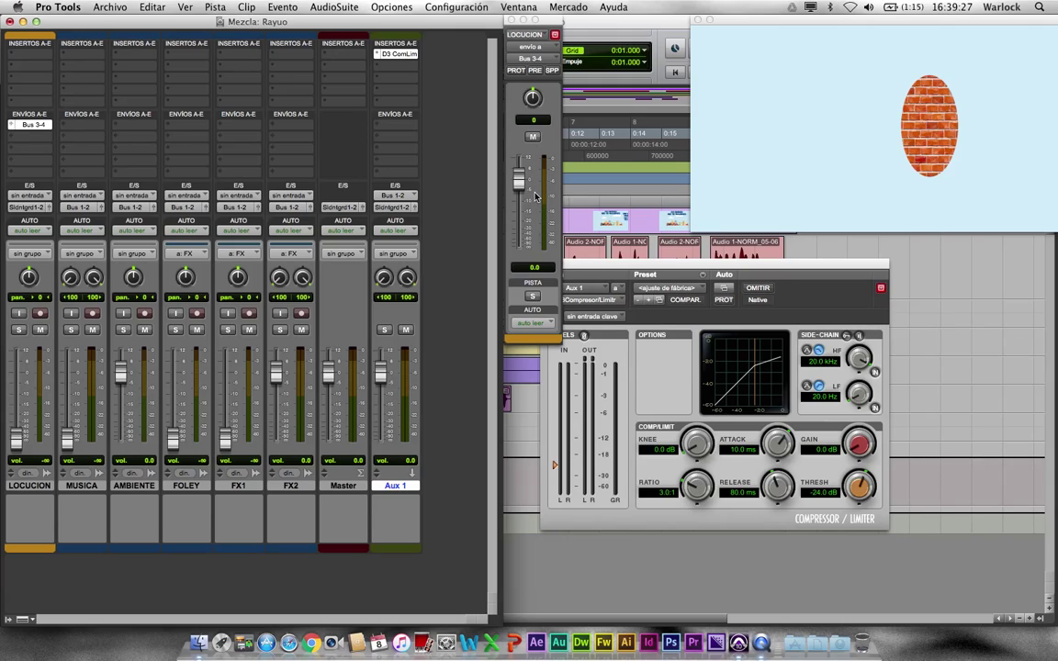
Set the Aux 1 compressor's key input to Bus 3 (Mono) and enable its external side-chain key.
{"action": "left_click", "coordinate": [606, 267]}
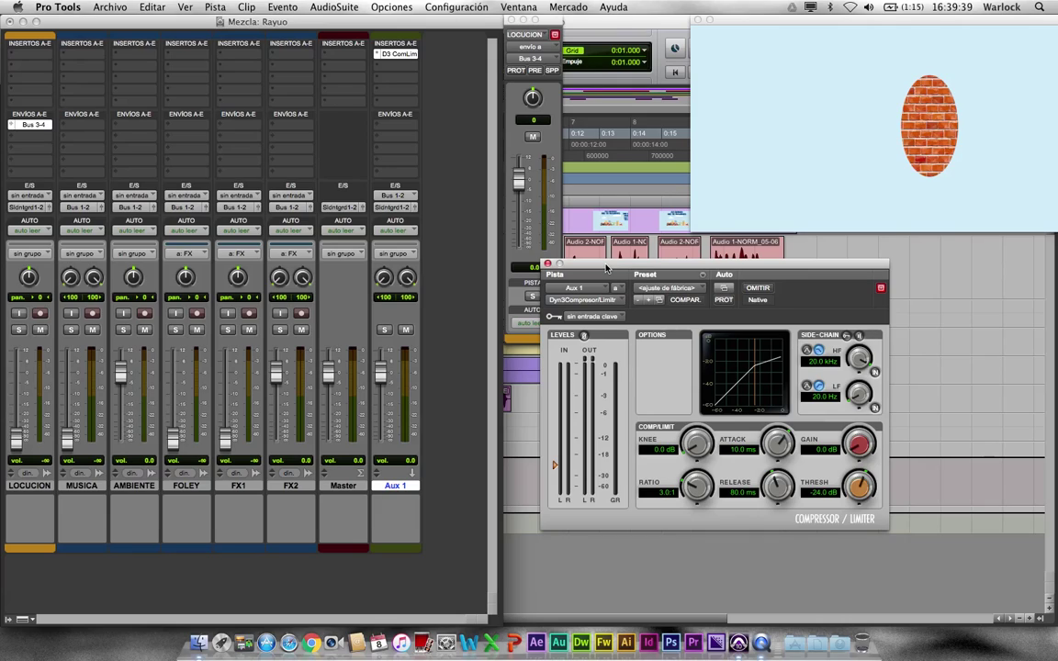
{"action": "left_click", "coordinate": [584, 316]}
{"action": "mouse_move", "coordinate": [604, 341]}
{"action": "mouse_move", "coordinate": [702, 352]}
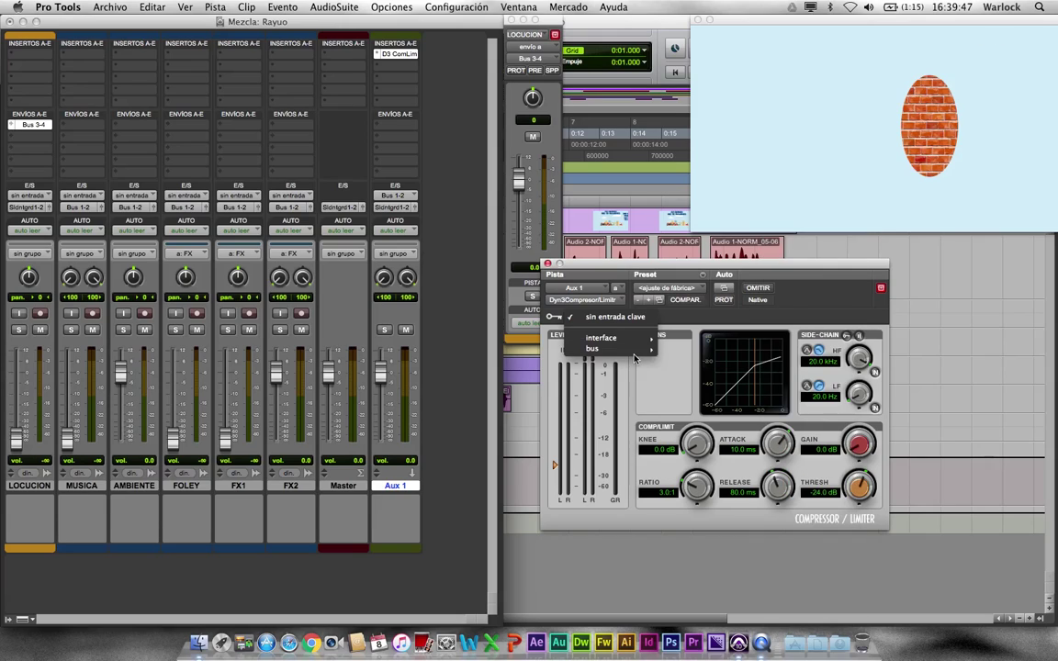
{"action": "mouse_move", "coordinate": [643, 351]}
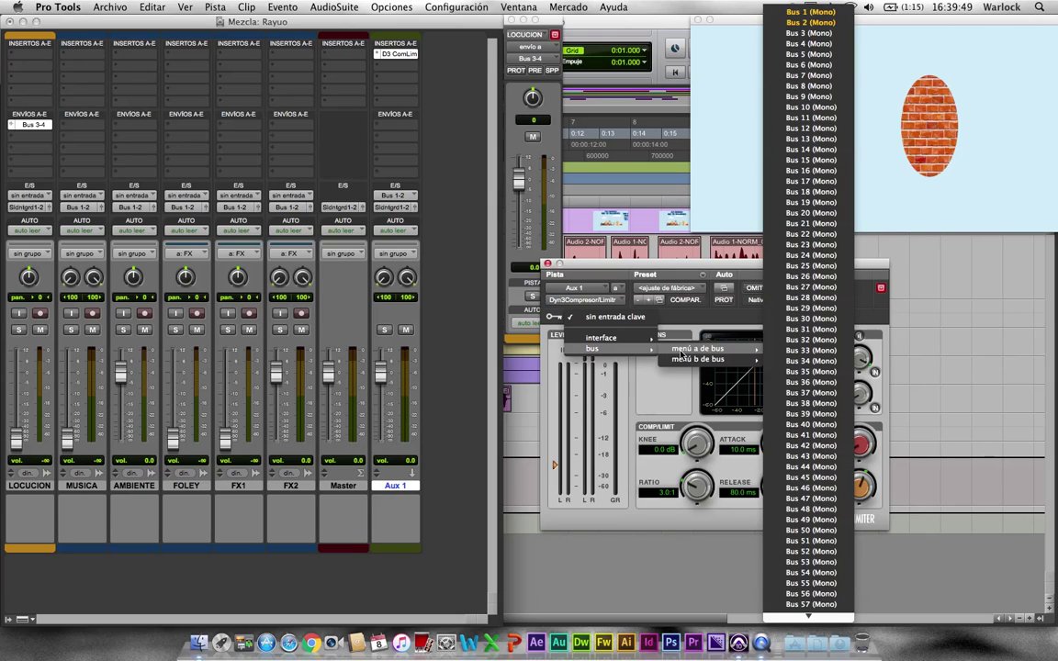
{"action": "left_click", "coordinate": [820, 34]}
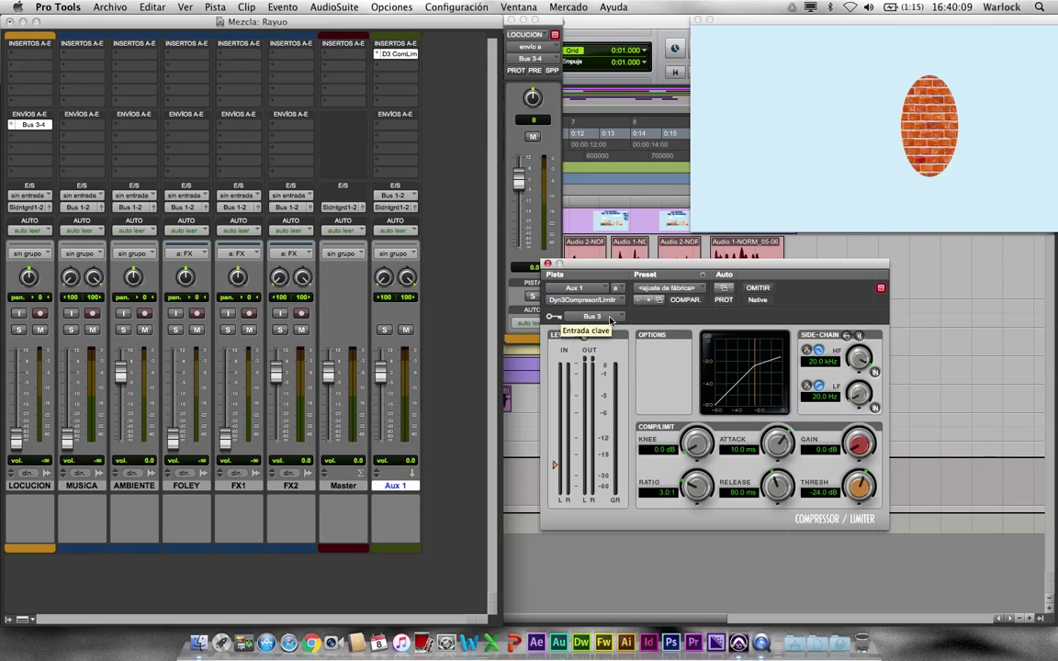
{"action": "left_click", "coordinate": [846, 336]}
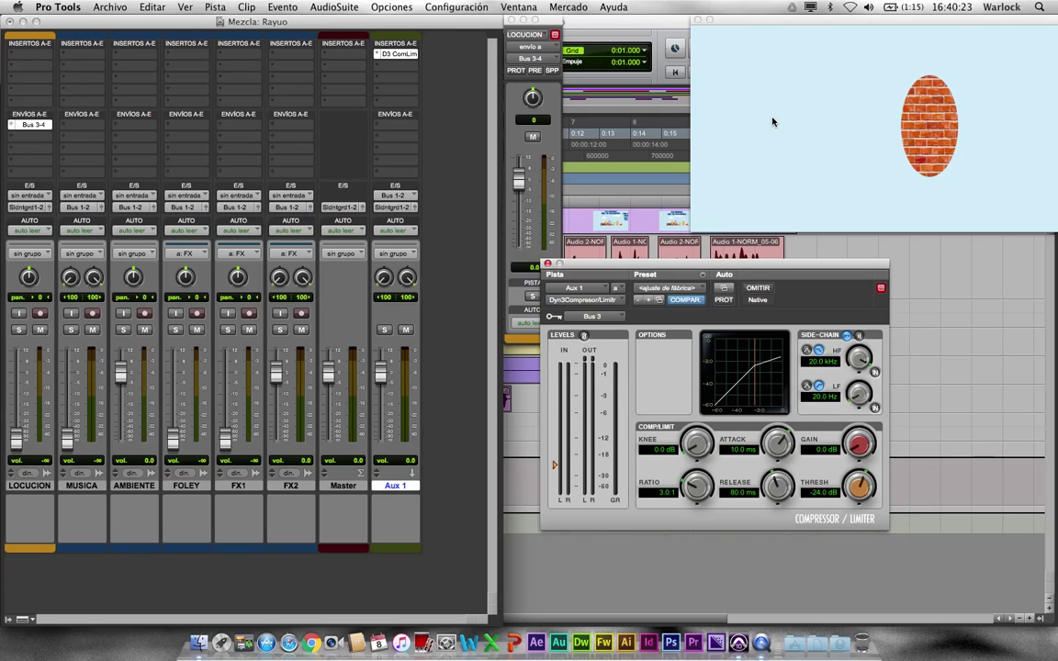
Play back the session from the Edit window and set the Aux 1 compressor's threshold to -28.0 dB while listening.
{"action": "left_click", "coordinate": [606, 227]}
{"action": "key", "text": "super+equal"}
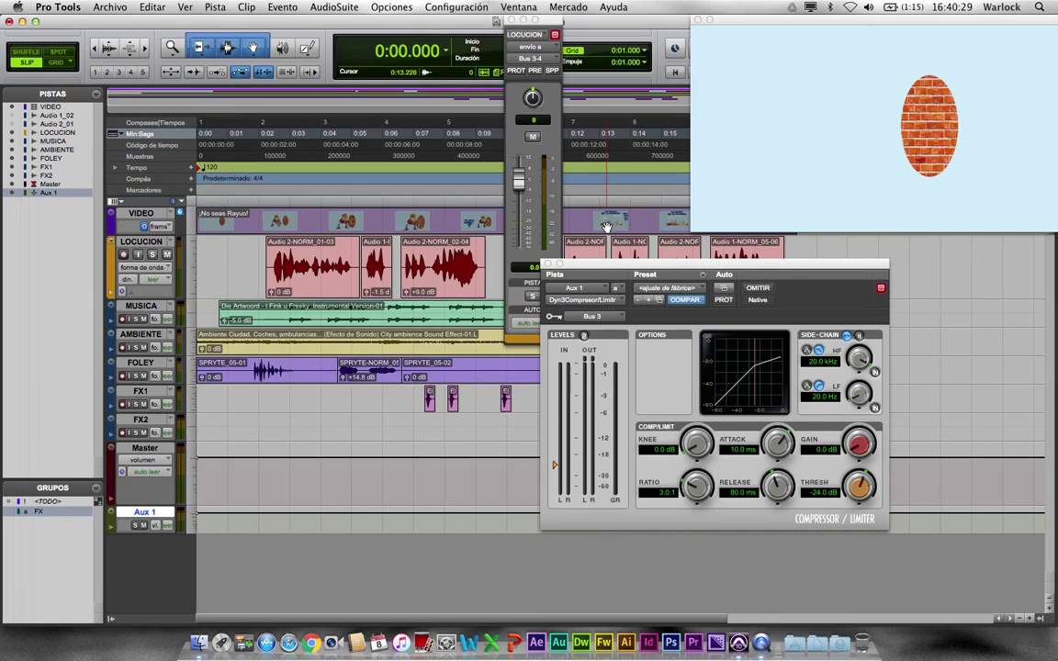
{"action": "key", "text": "space"}
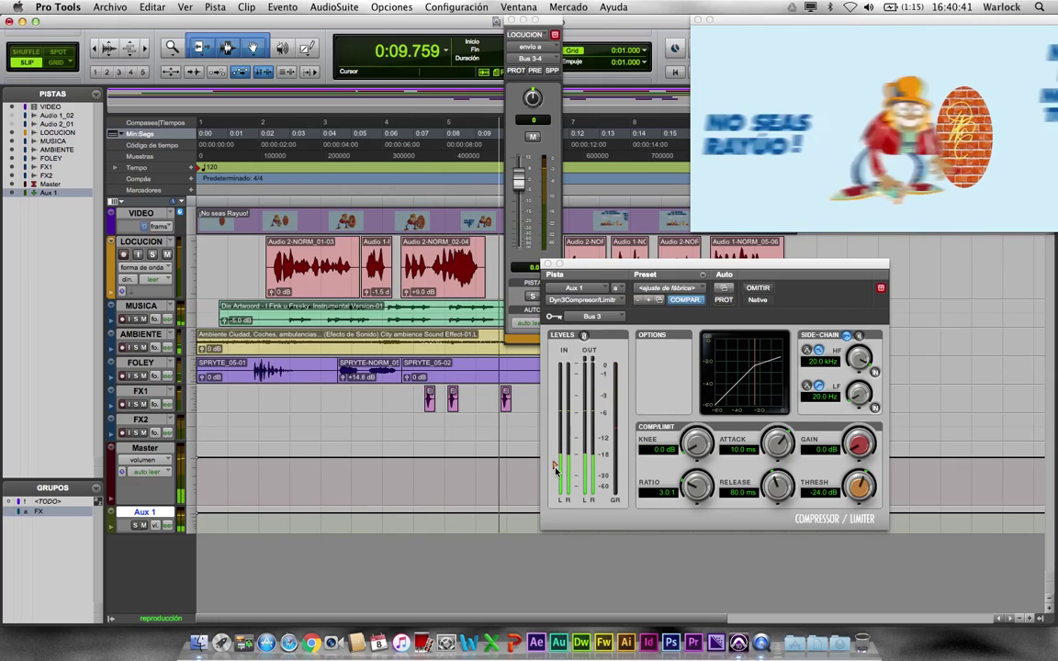
{"action": "left_click_drag", "start_coordinate": [554, 464], "coordinate": [554, 481]}
{"action": "left_click_drag", "start_coordinate": [555, 481], "coordinate": [557, 535]}
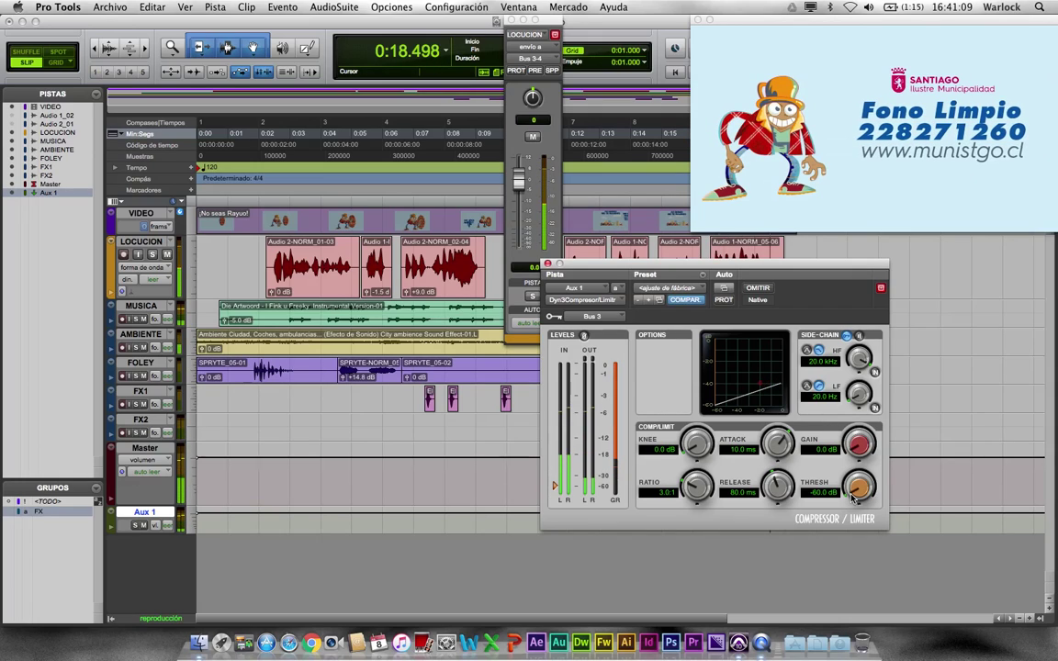
{"action": "left_click_drag", "start_coordinate": [852, 493], "coordinate": [874, 477]}
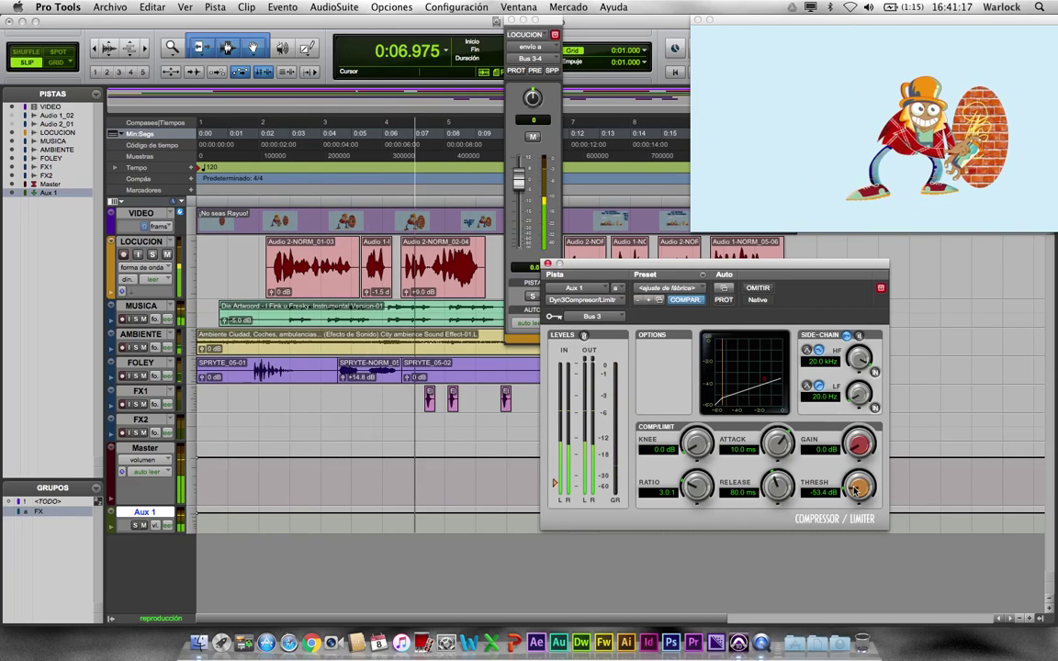
{"action": "left_click_drag", "start_coordinate": [553, 487], "coordinate": [555, 475]}
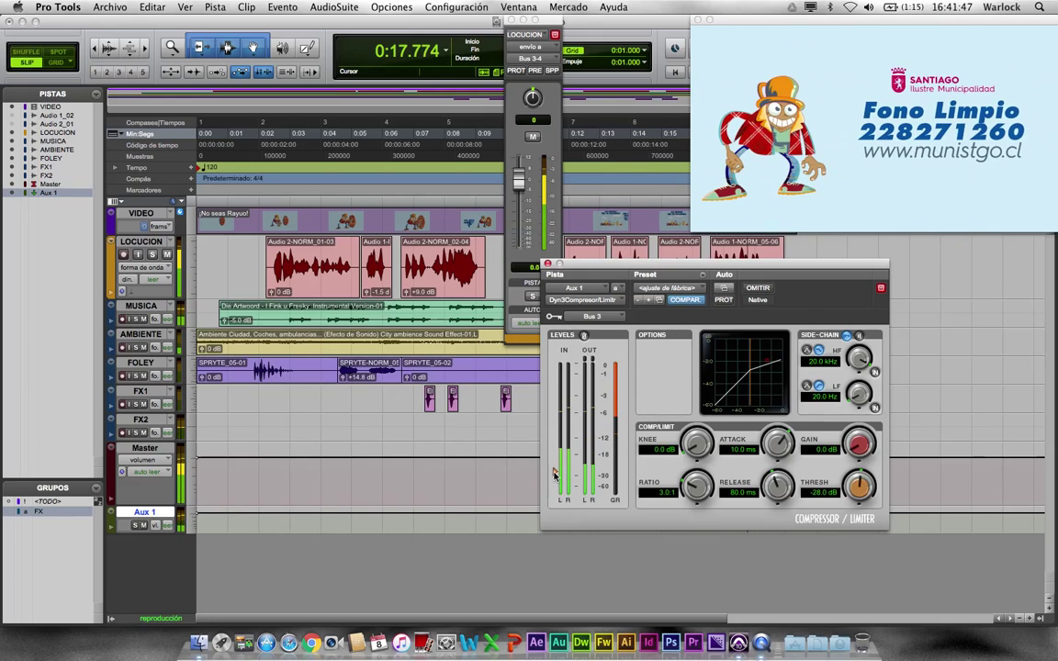
{"action": "key", "text": "space"}
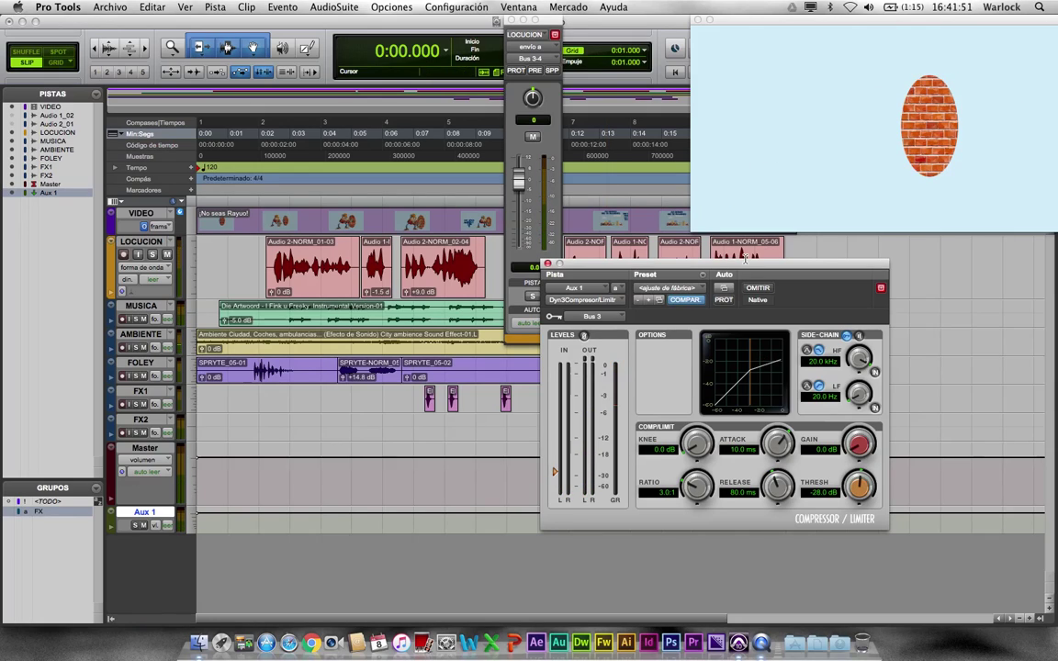
Move the compressor window clear of the clips and insert the multichannel Maxim (estéreo) plug-in on the Master track.
{"action": "left_click_drag", "start_coordinate": [747, 265], "coordinate": [883, 248]}
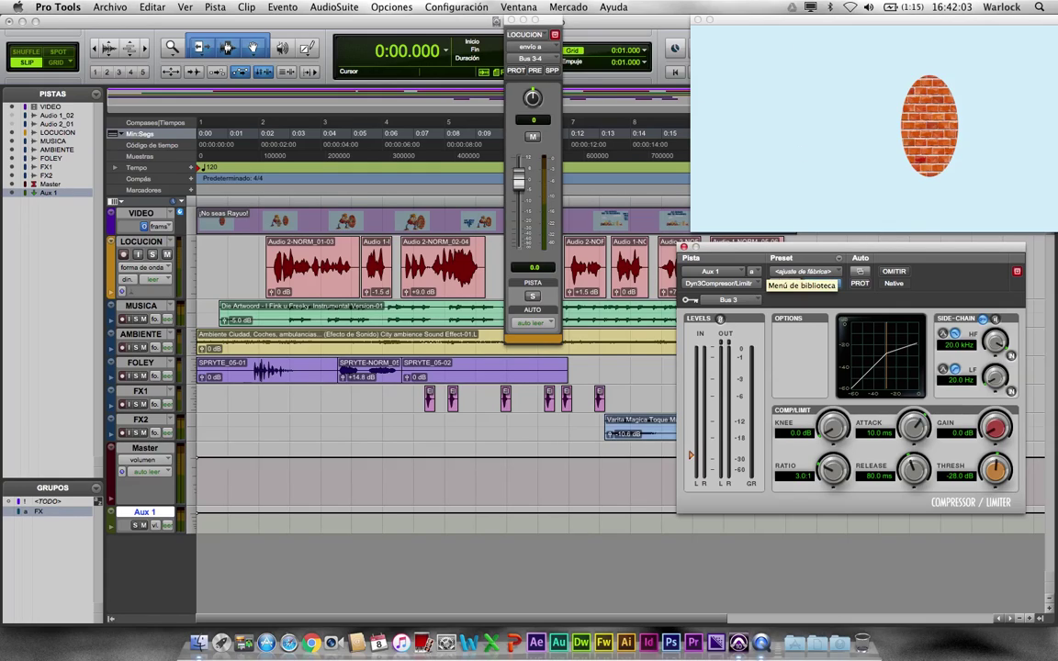
{"action": "left_click", "coordinate": [518, 6]}
{"action": "left_click", "coordinate": [537, 82]}
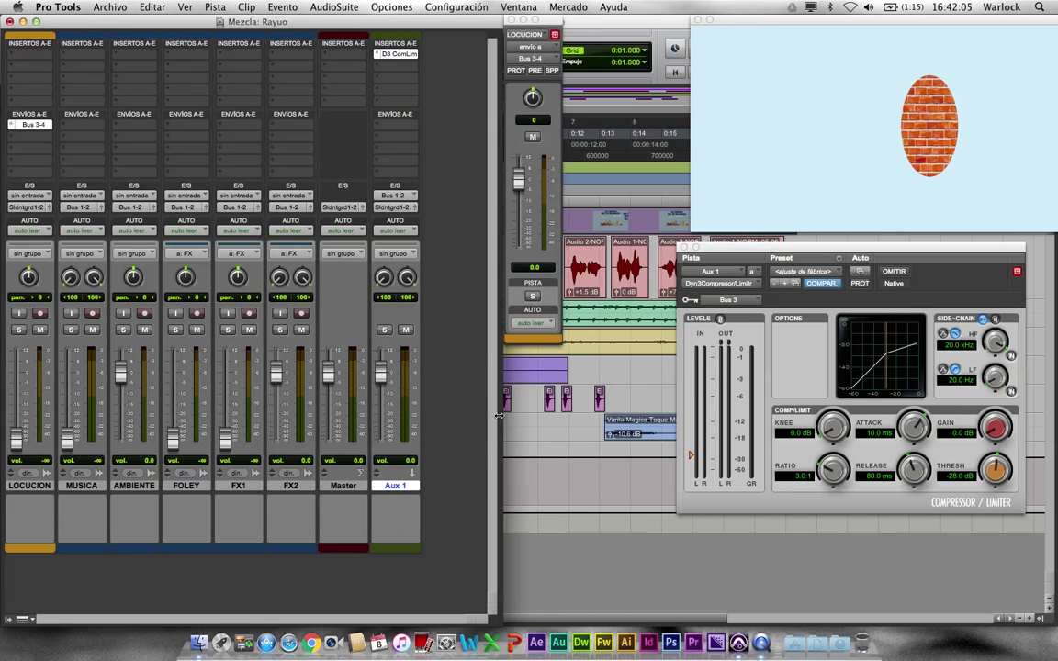
{"action": "left_click", "coordinate": [345, 57]}
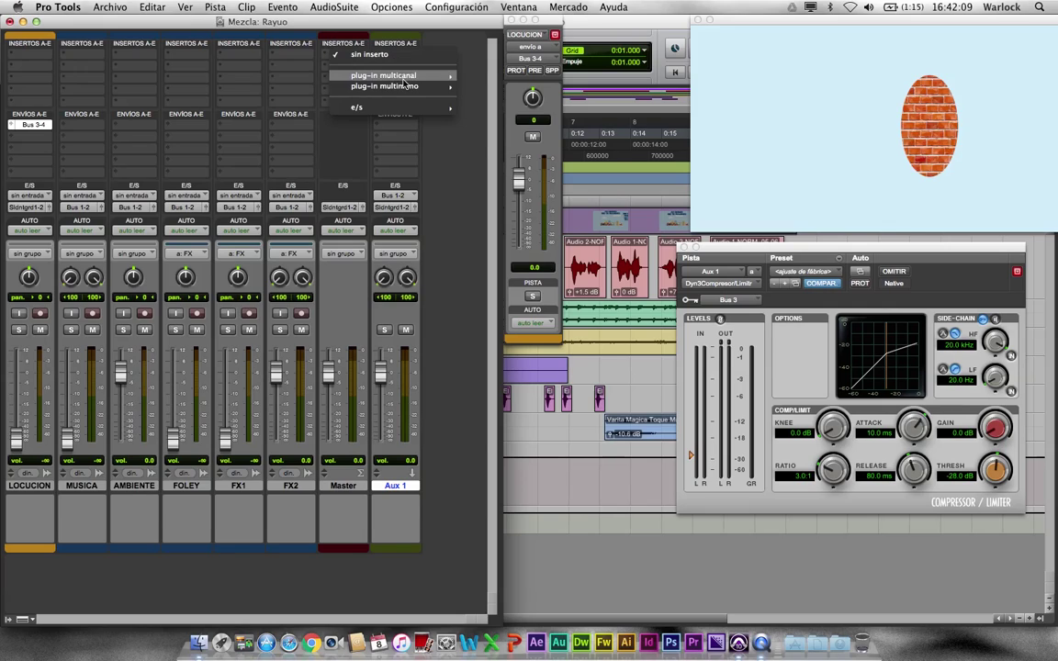
{"action": "mouse_move", "coordinate": [461, 76]}
{"action": "mouse_move", "coordinate": [505, 85]}
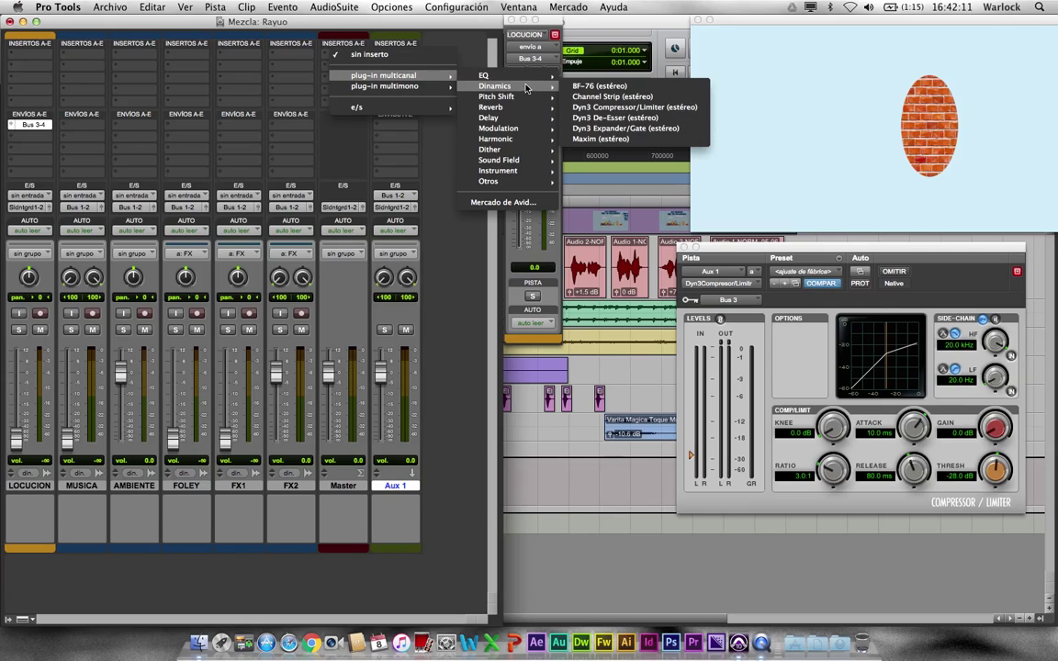
{"action": "left_click", "coordinate": [581, 139]}
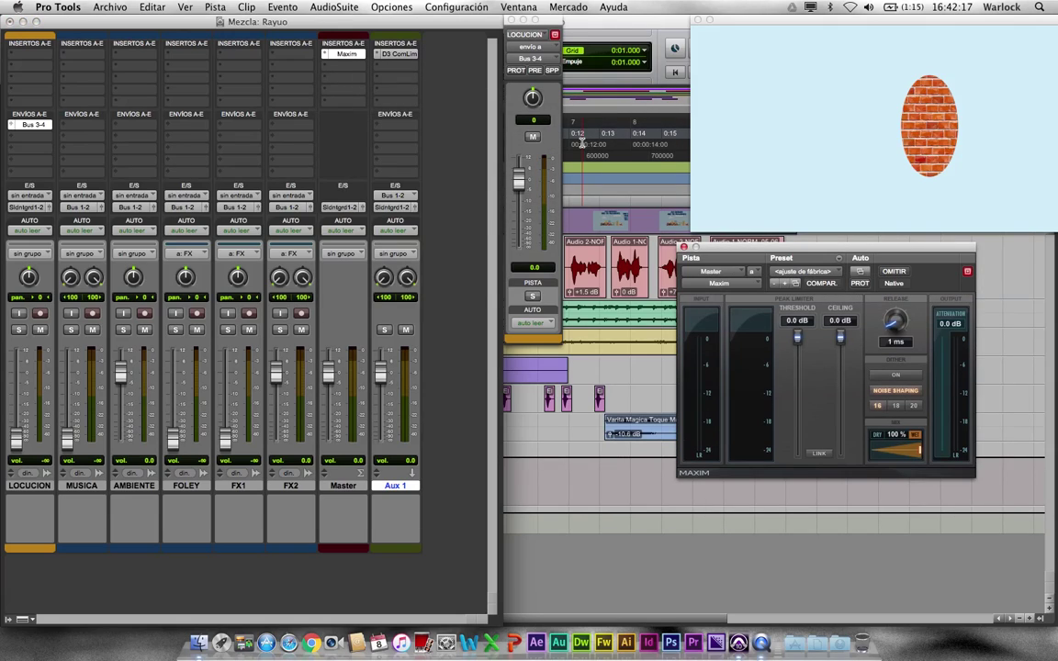
Apply the CD Mastering (16bit) preset to Maxim on the Master track.
{"action": "left_click", "coordinate": [832, 273]}
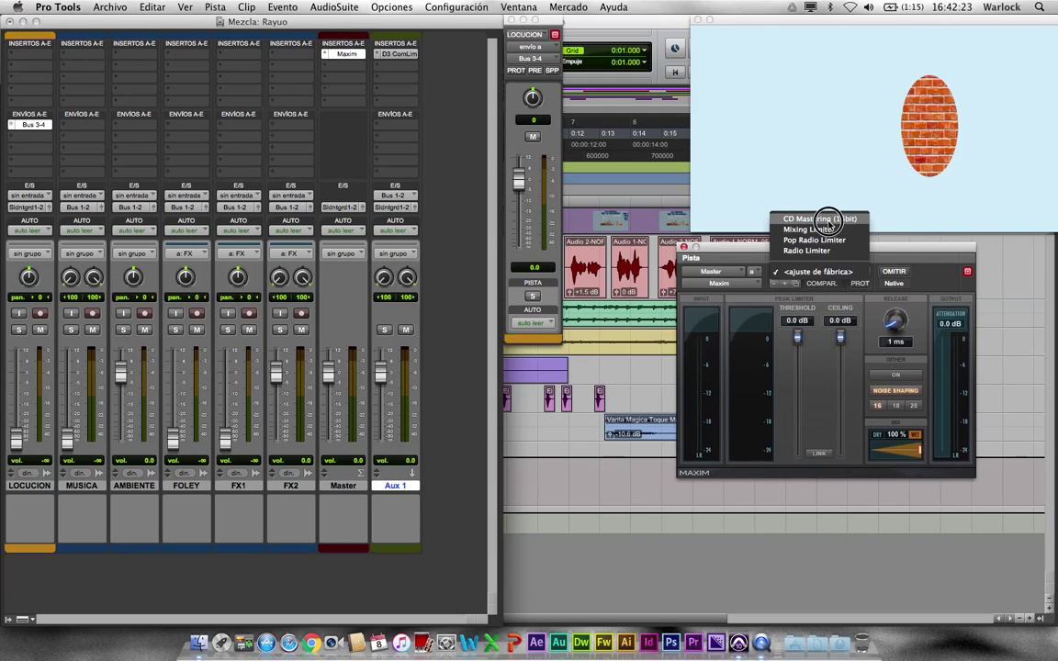
{"action": "left_click", "coordinate": [827, 220]}
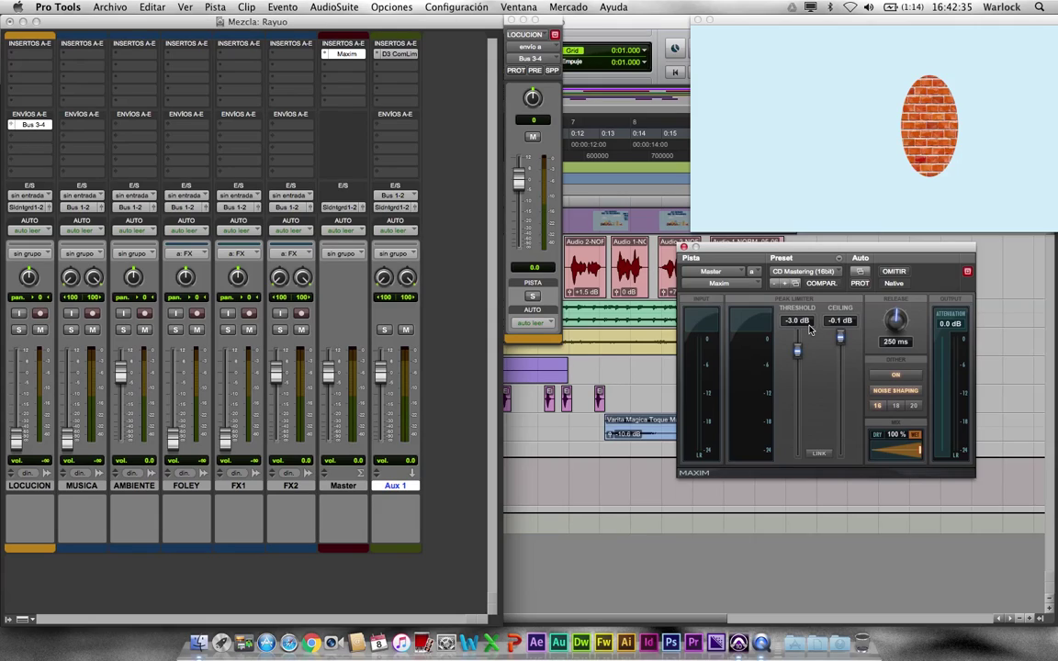
{"action": "mouse_move", "coordinate": [809, 330]}
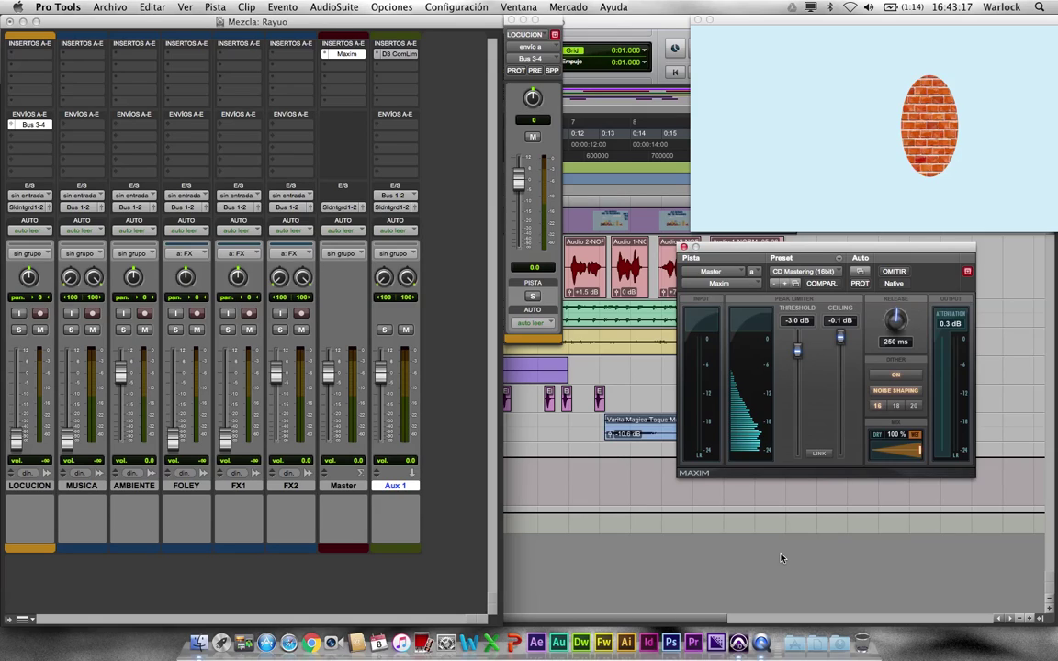
Start bouncing the session to a QuickTime movie, keeping the offered bounce settings.
{"action": "key", "text": "super+equal"}
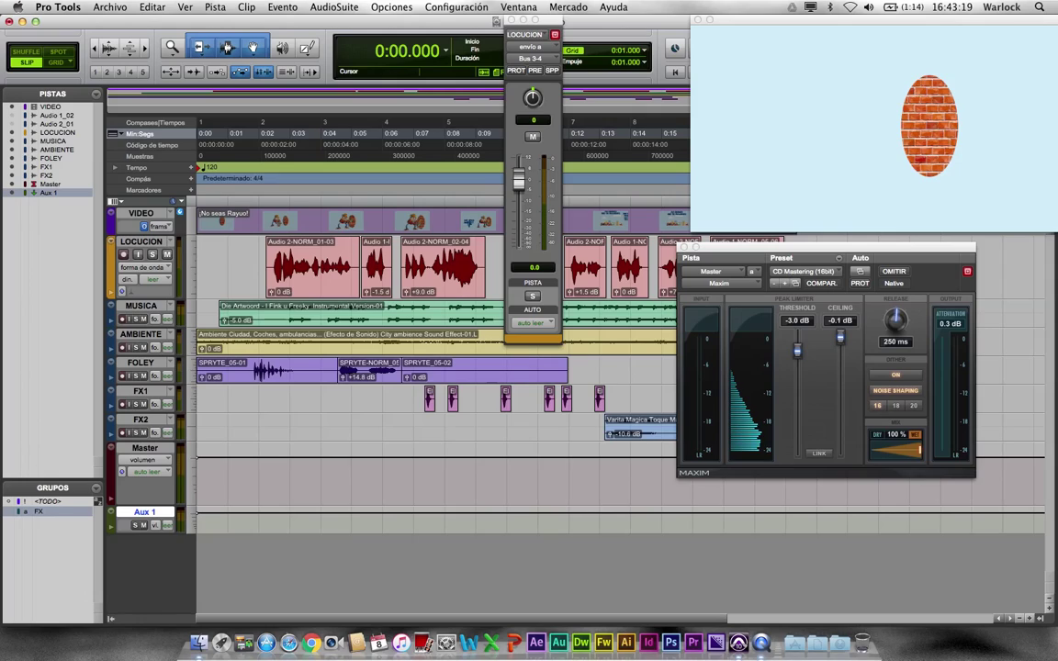
{"action": "left_click", "coordinate": [109, 7]}
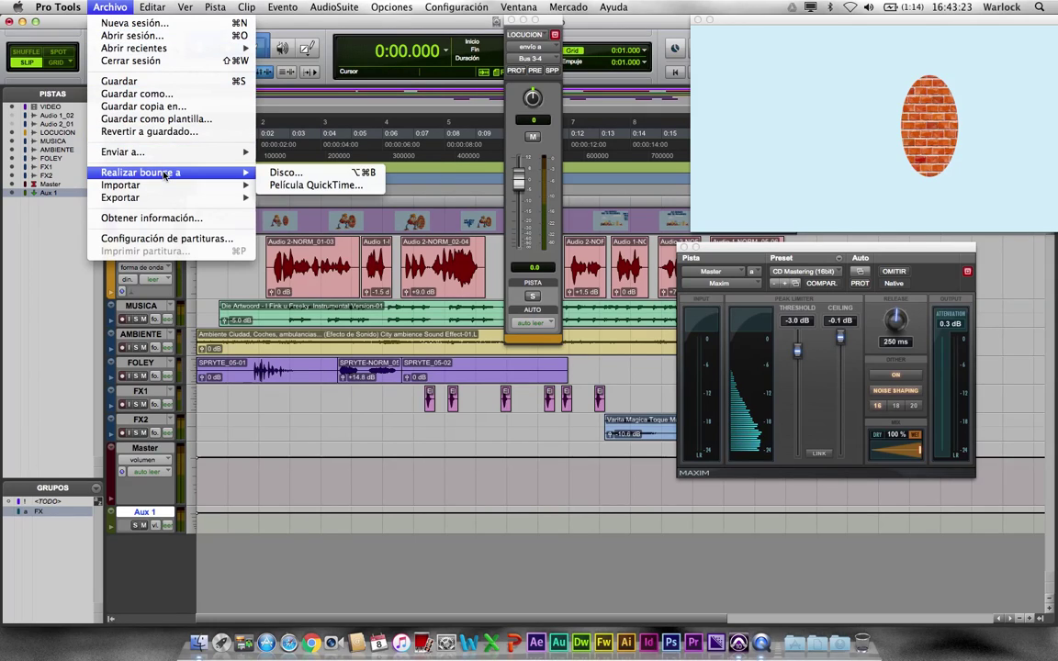
{"action": "mouse_move", "coordinate": [231, 175]}
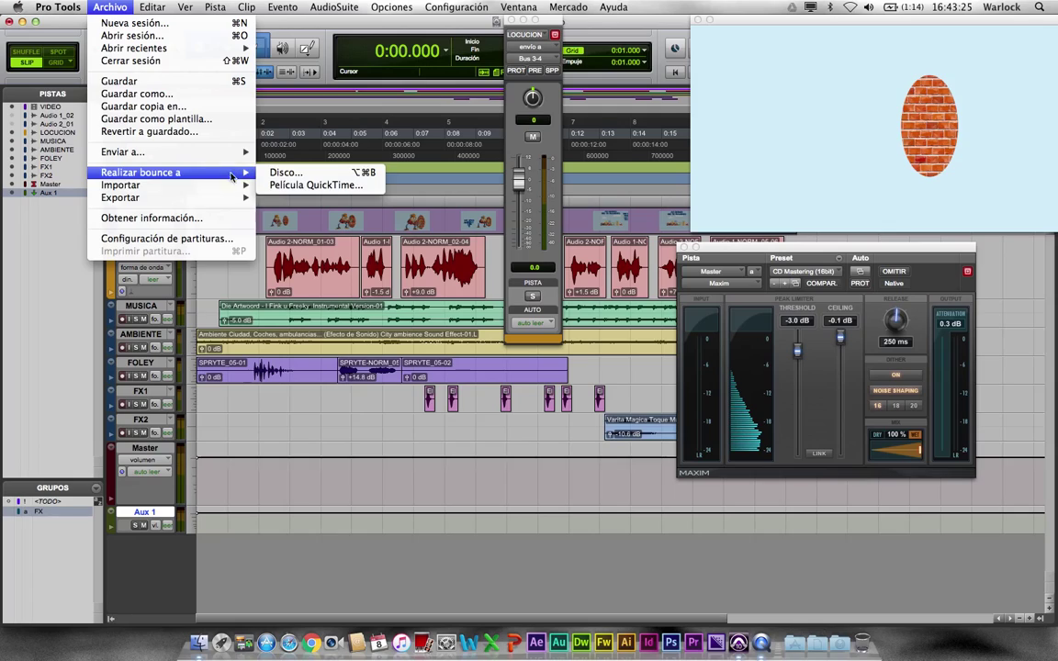
{"action": "left_click", "coordinate": [297, 188]}
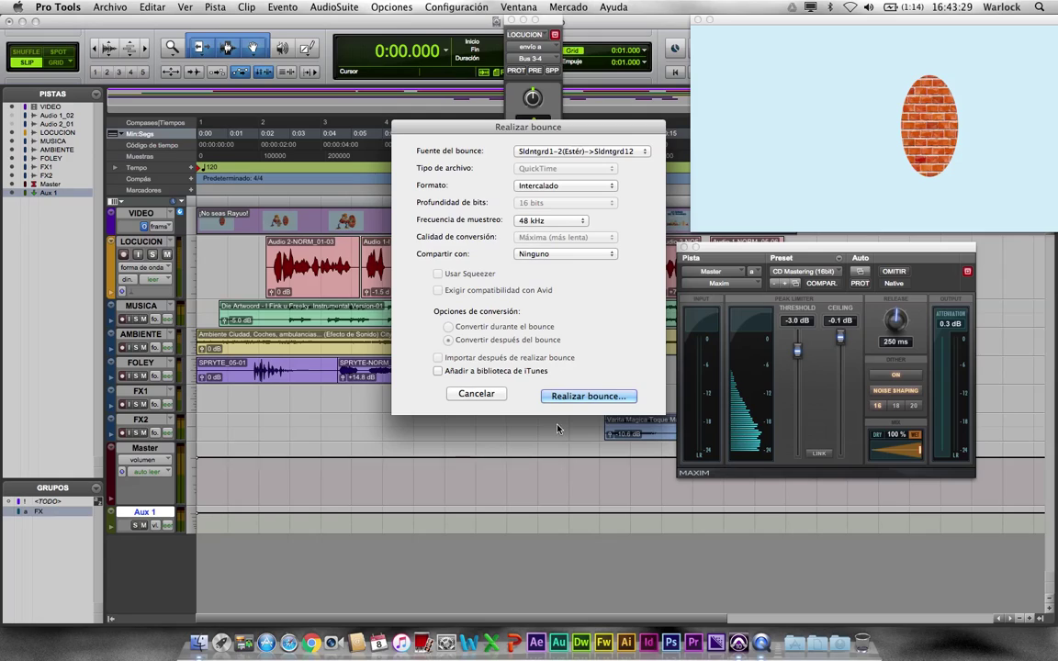
{"action": "left_click", "coordinate": [577, 397]}
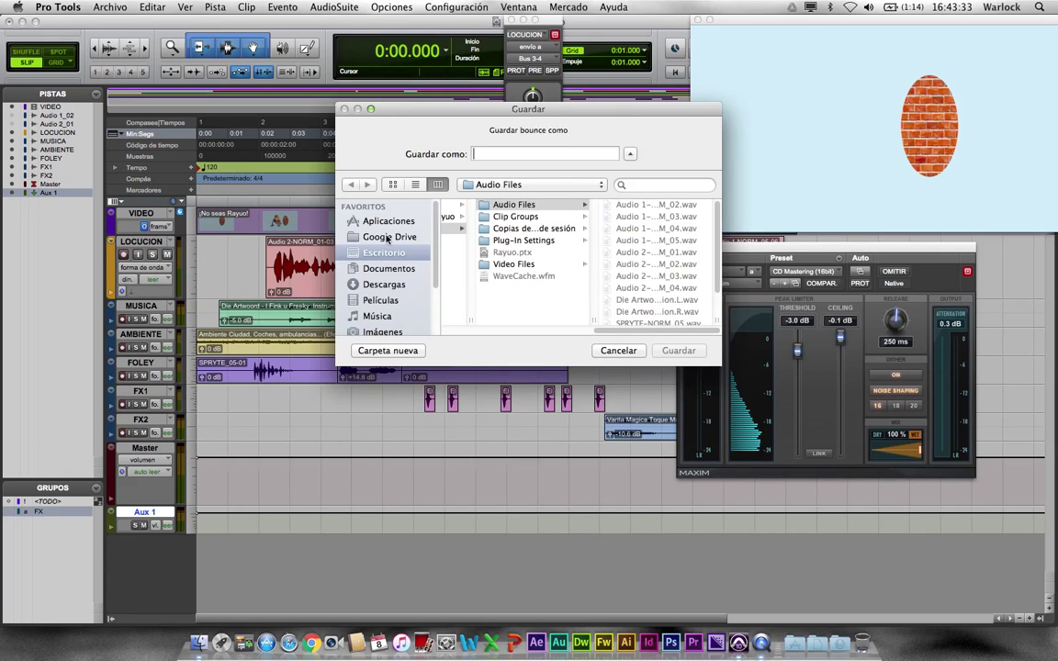
Save the bounced movie in the Escritorio folder as "No seas rayuo".
{"action": "left_click", "coordinate": [349, 252]}
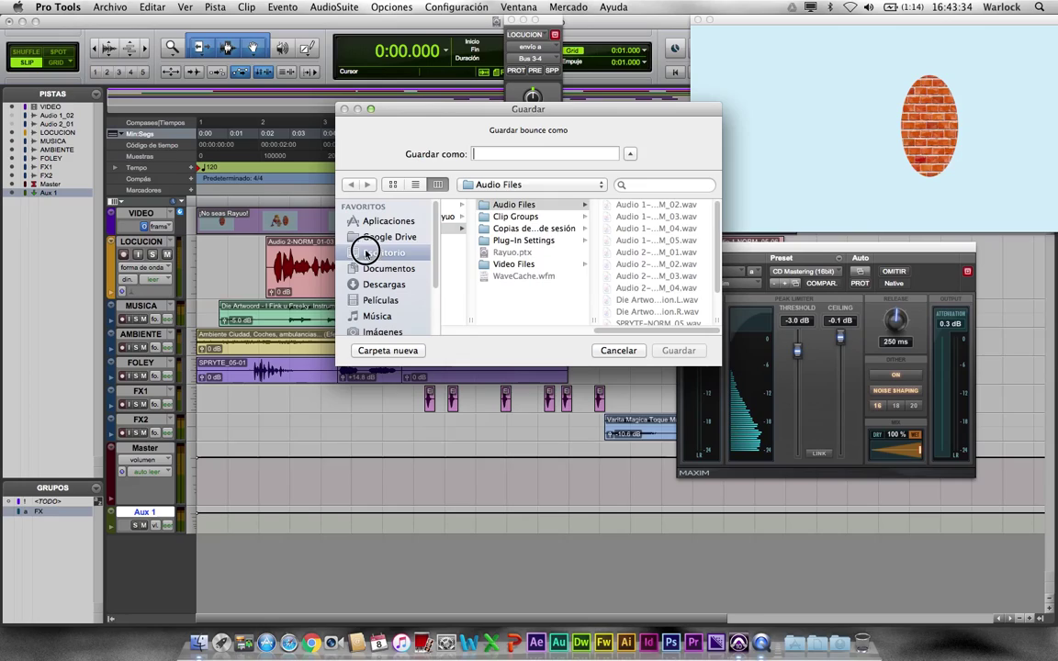
{"action": "left_click", "coordinate": [484, 152]}
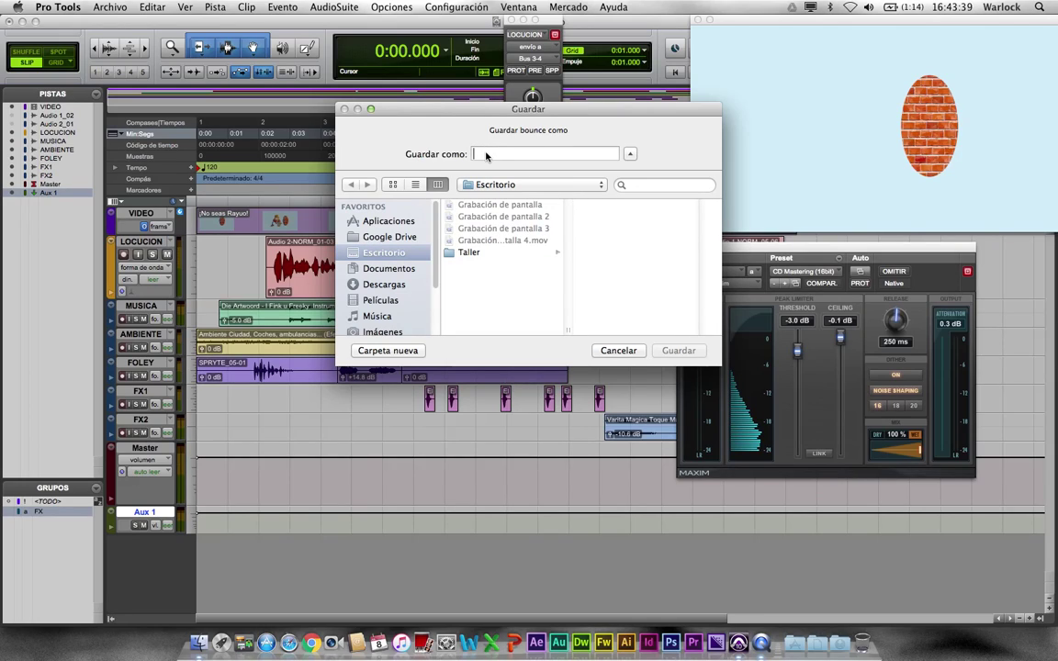
{"action": "type", "text": "No seas "}
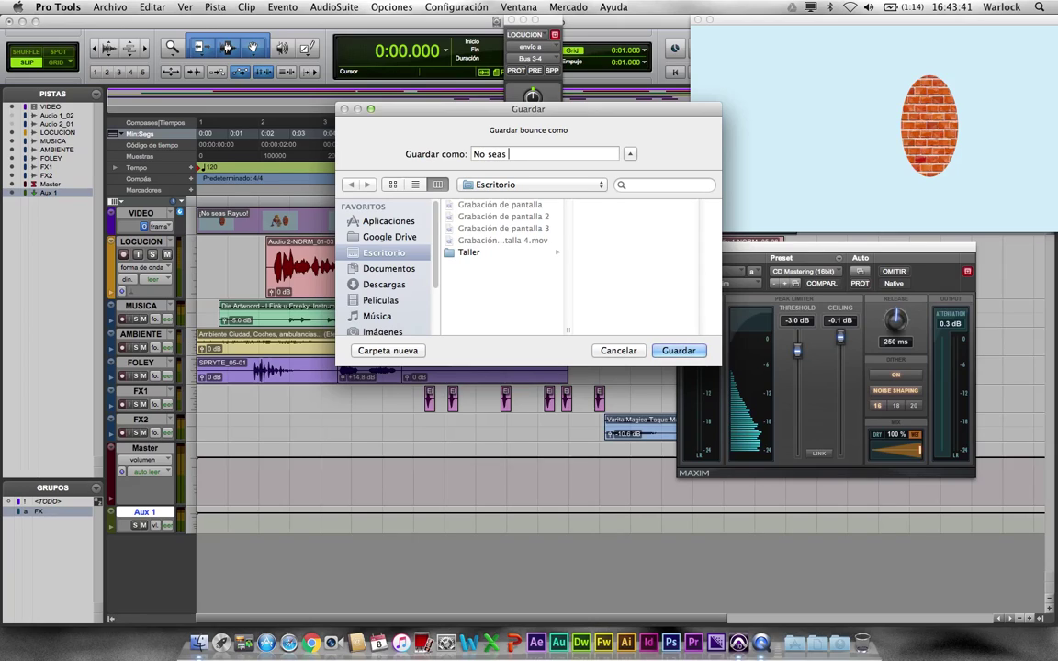
{"action": "type", "text": "rayuo"}
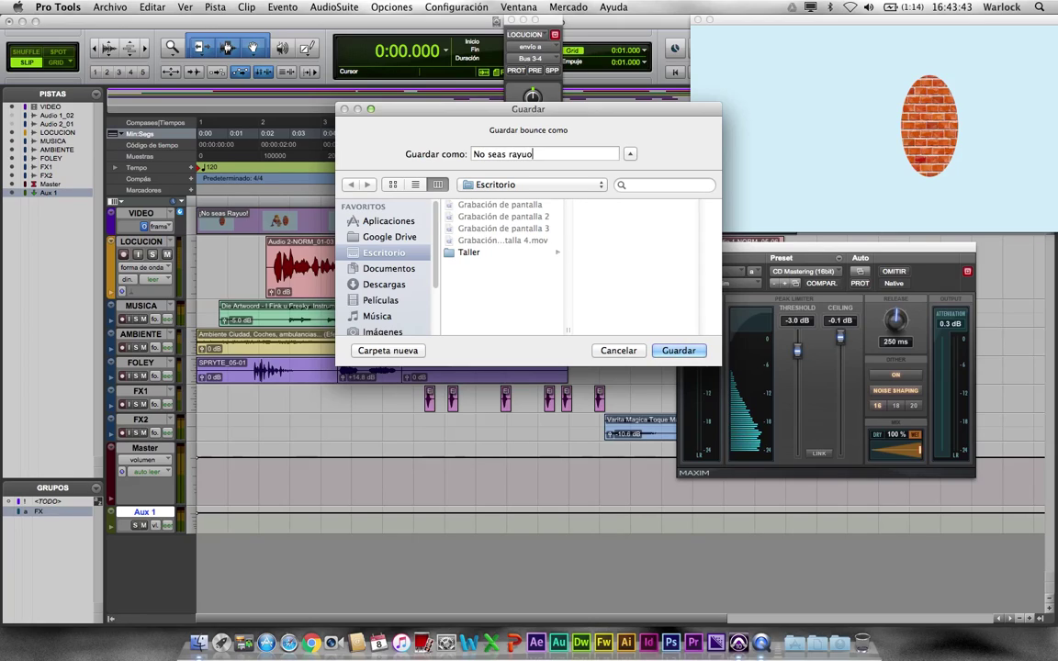
{"action": "left_click", "coordinate": [698, 358]}
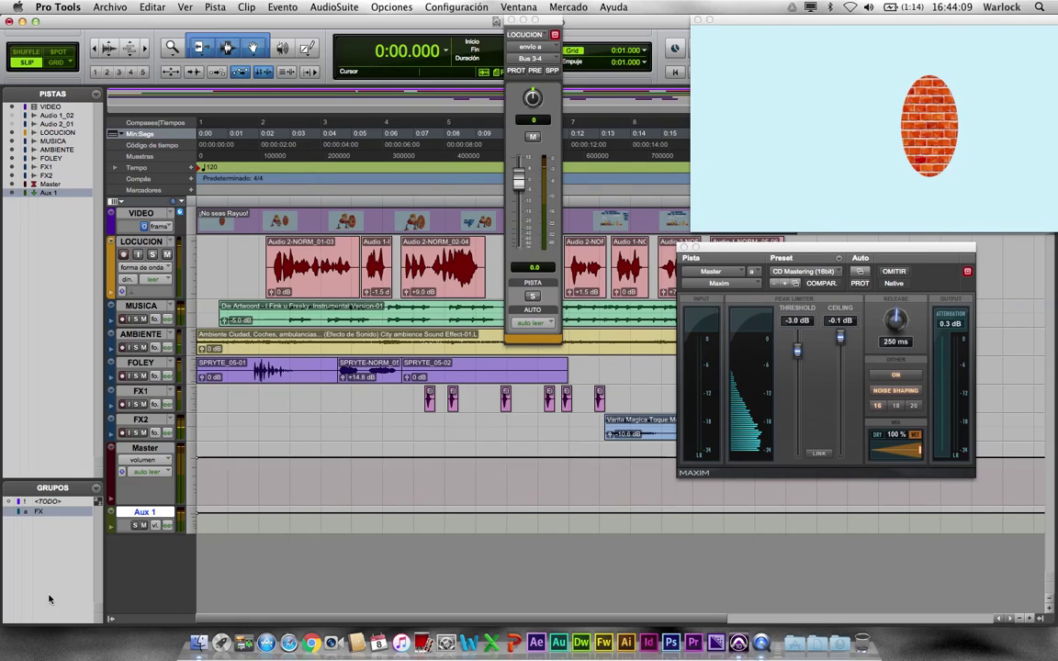
Switch to Finder, open No seas rayuo.mov from the Escritorio folder in QuickTime Player and play it.
{"action": "left_click", "coordinate": [197, 640]}
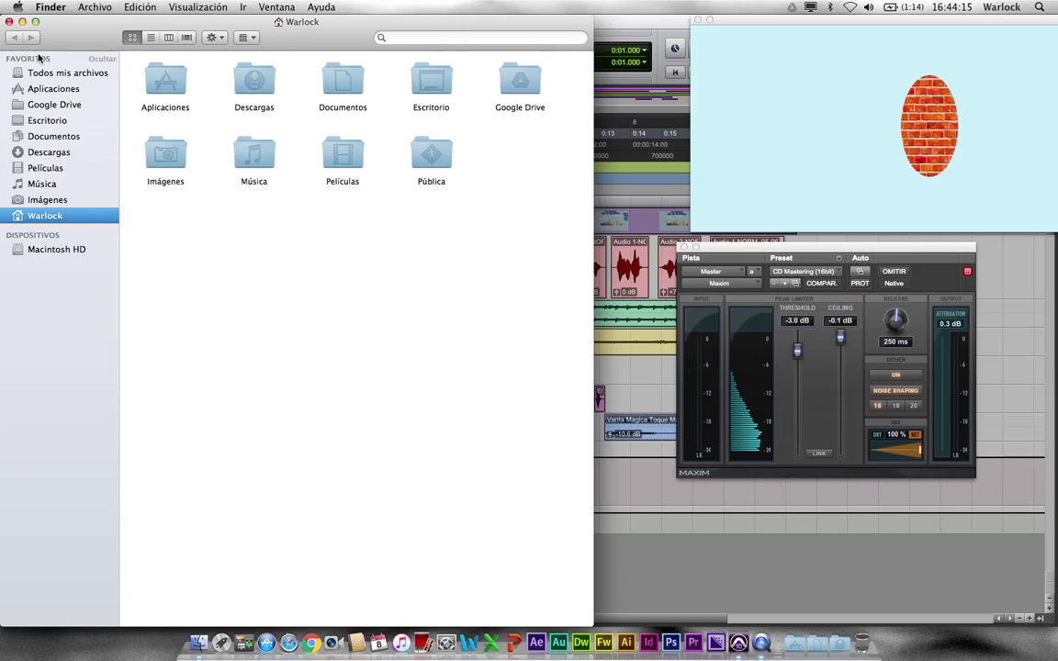
{"action": "left_click", "coordinate": [46, 120]}
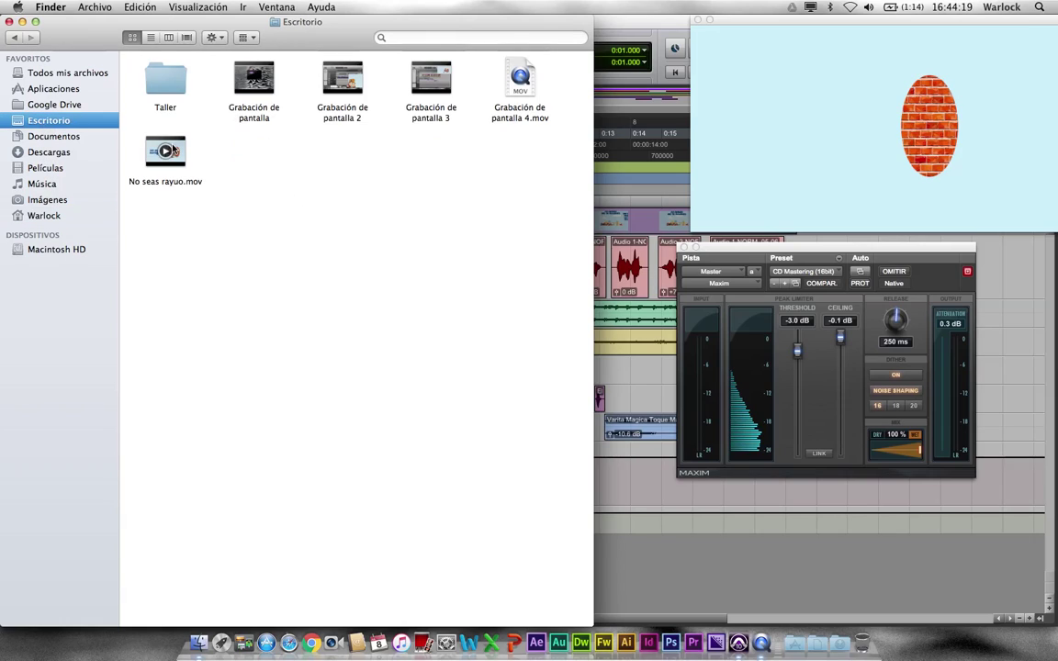
{"action": "double_click", "coordinate": [169, 150]}
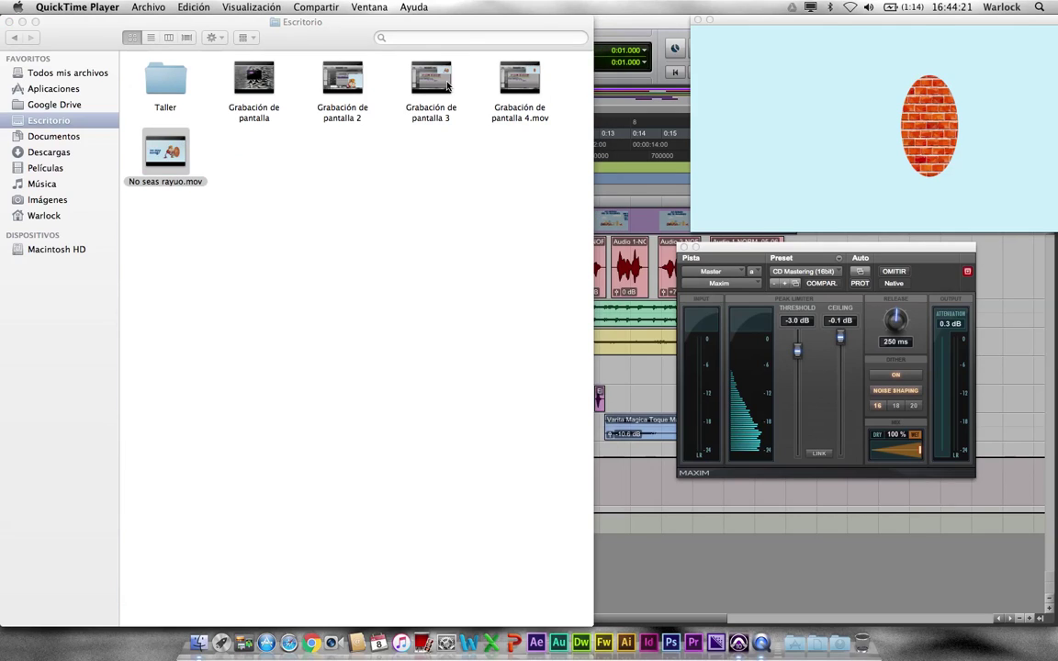
{"action": "key", "text": "space"}
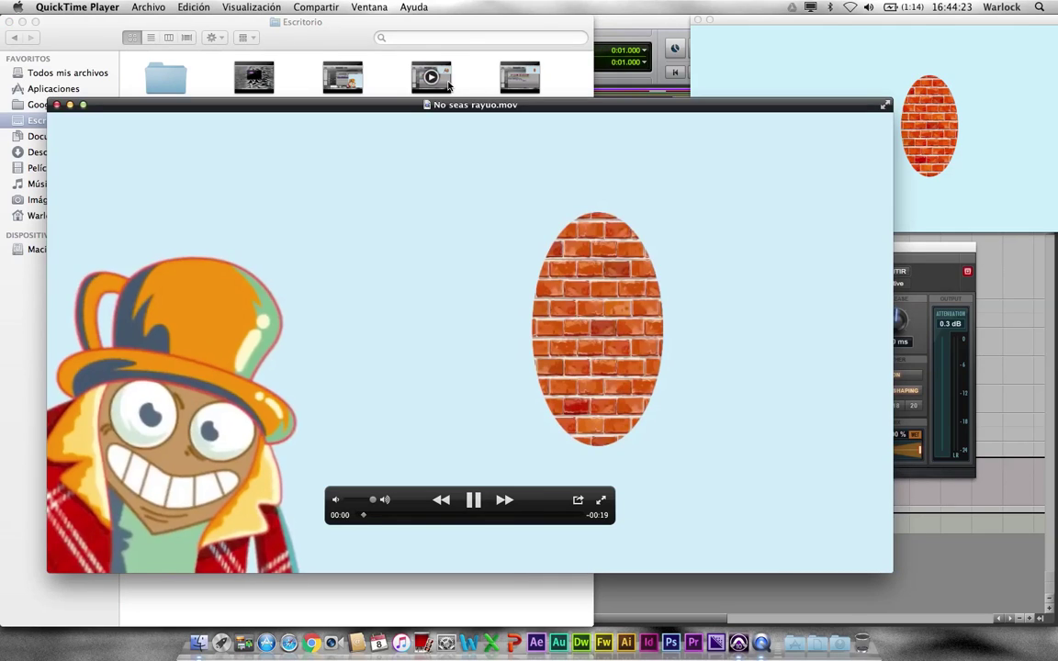